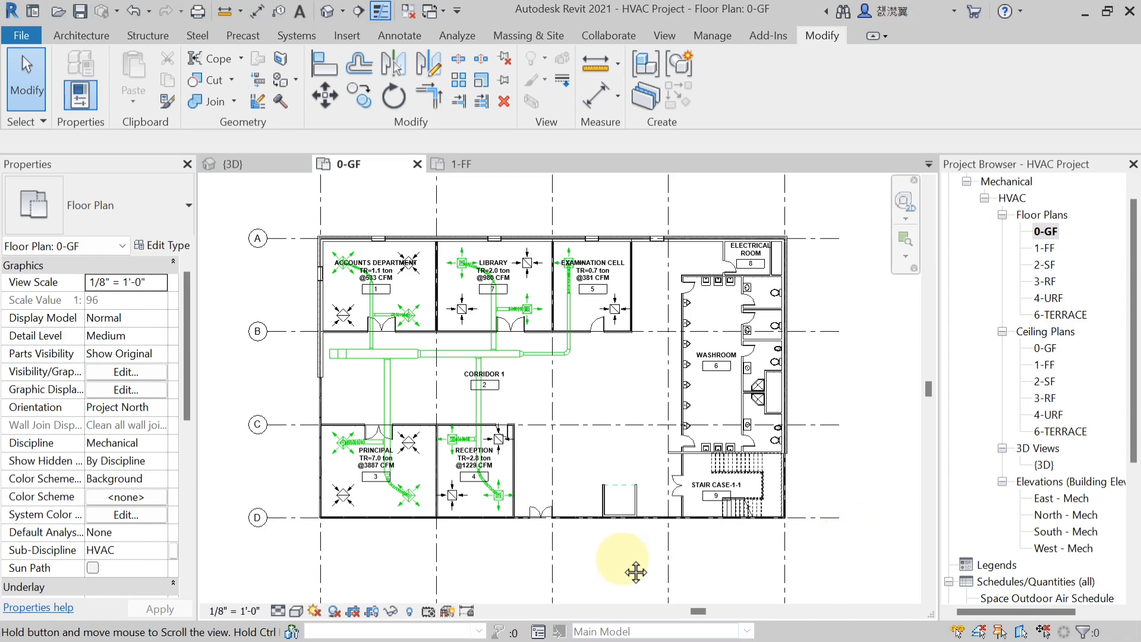
Zoom into the corridor and start Tag by Category with TG
scroll(241, 408, "up", 1)
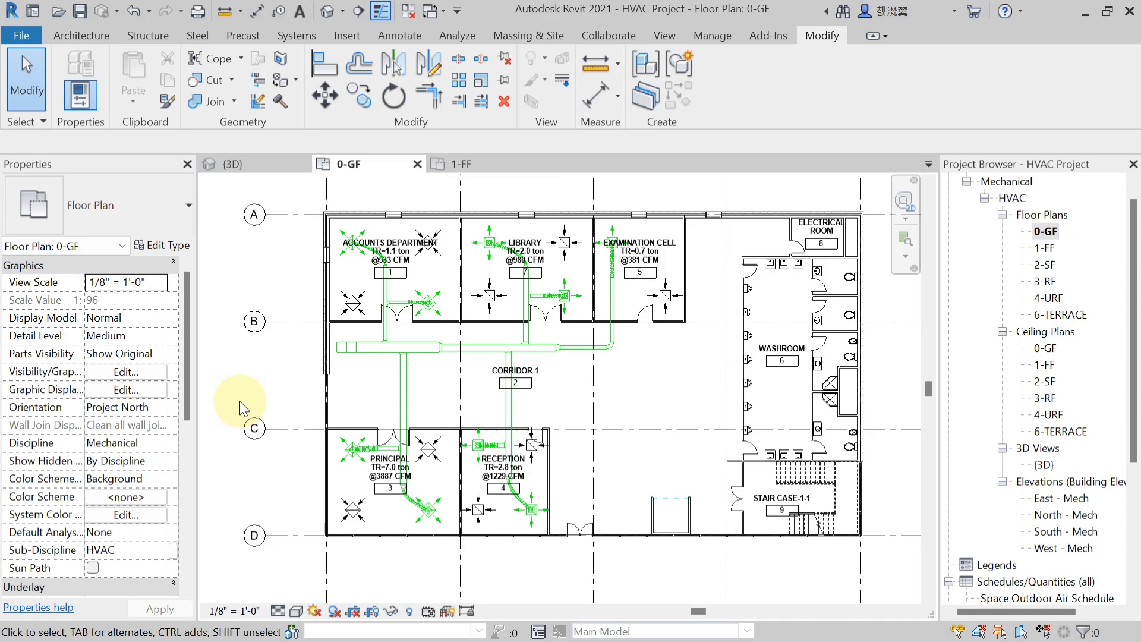
middle_click_drag(284, 373, 257, 411)
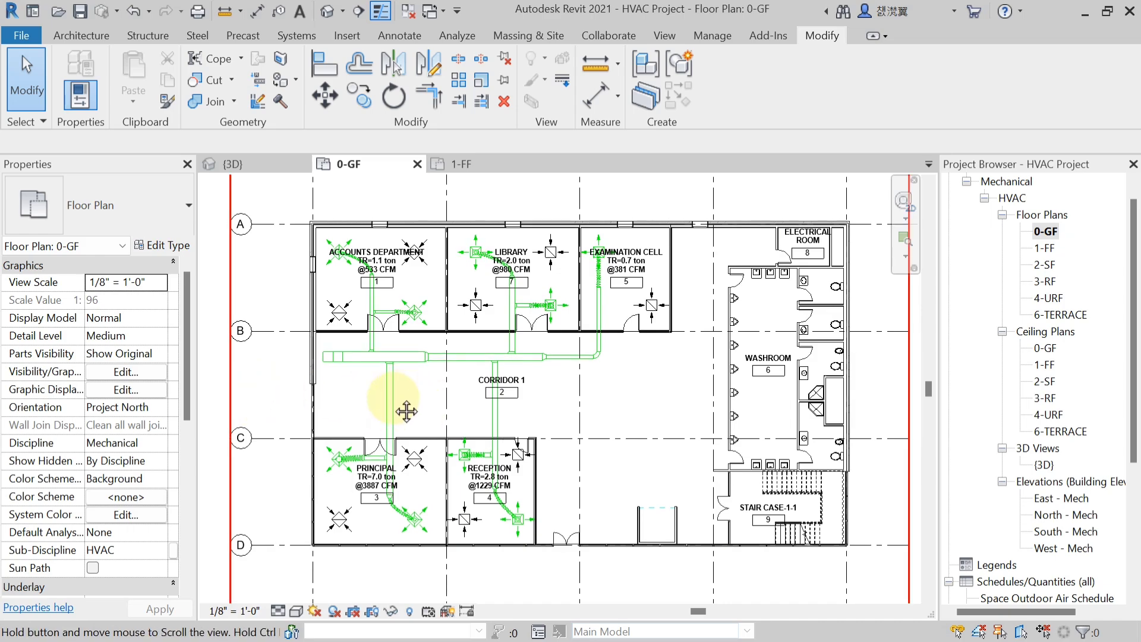
scroll(405, 392, "up", 2)
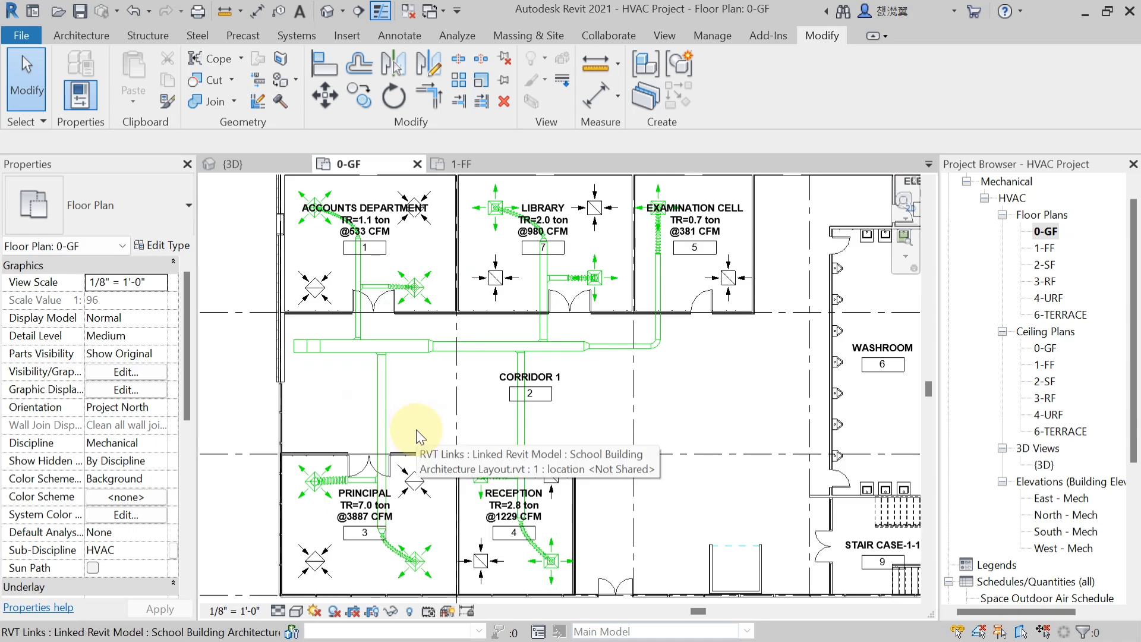
key("t")
key("g")
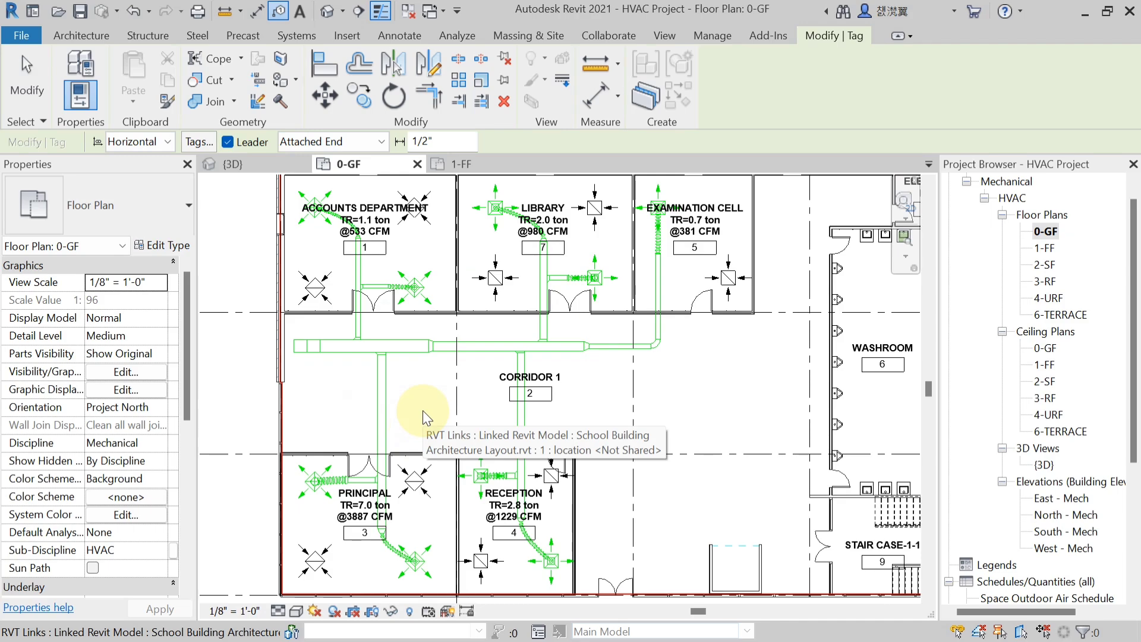
scroll(381, 399, "up", 2)
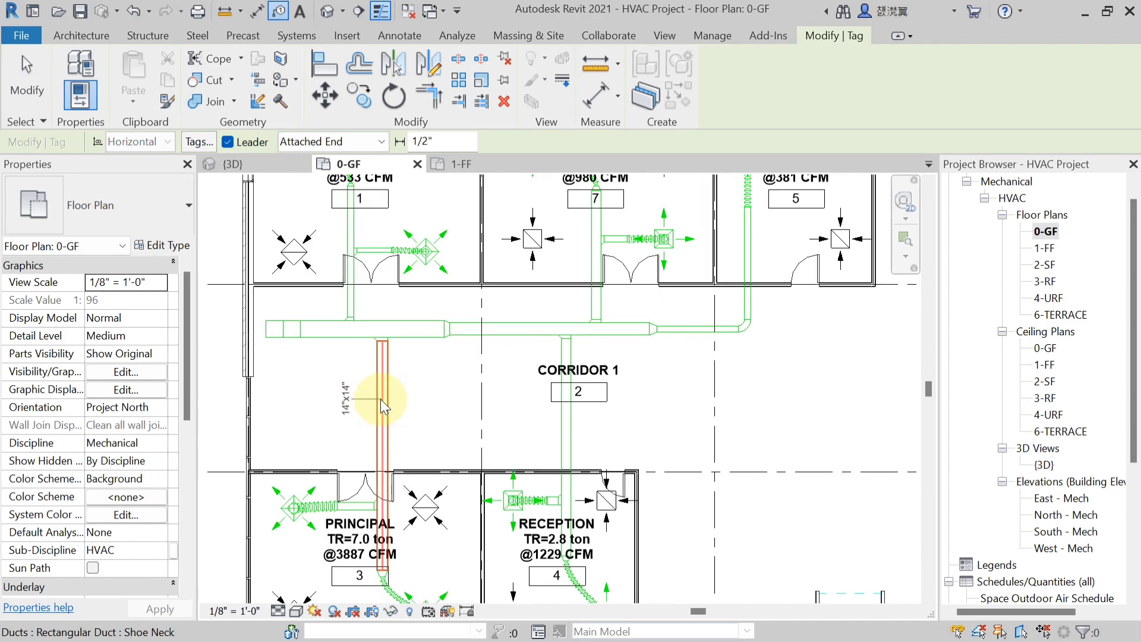
scroll(381, 399, "up", 1)
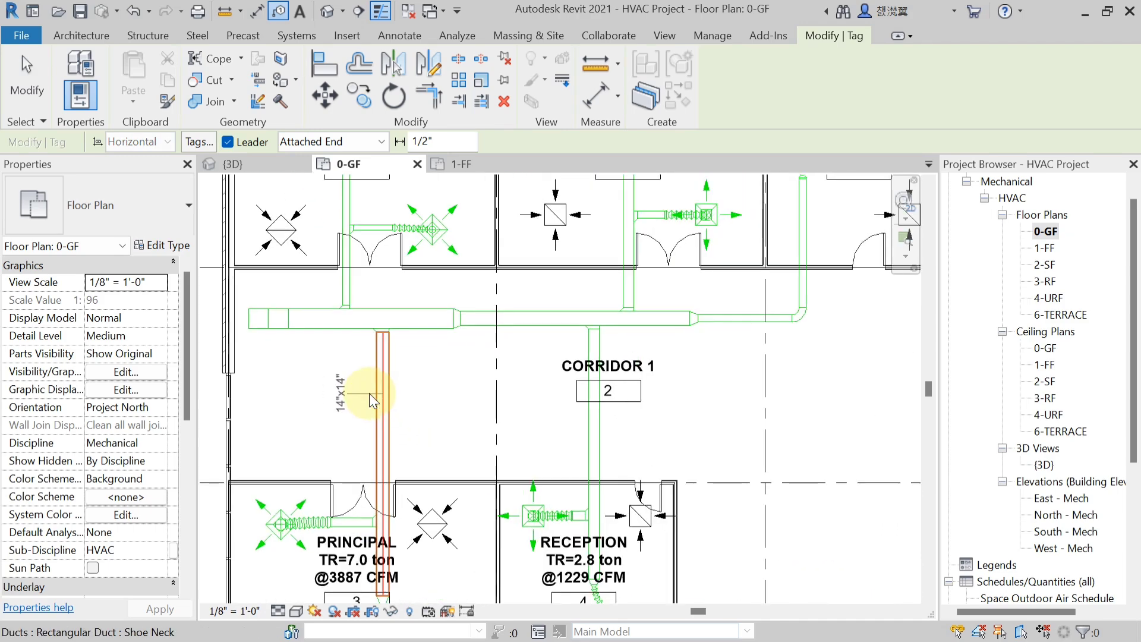
scroll(376, 397, "up", 1)
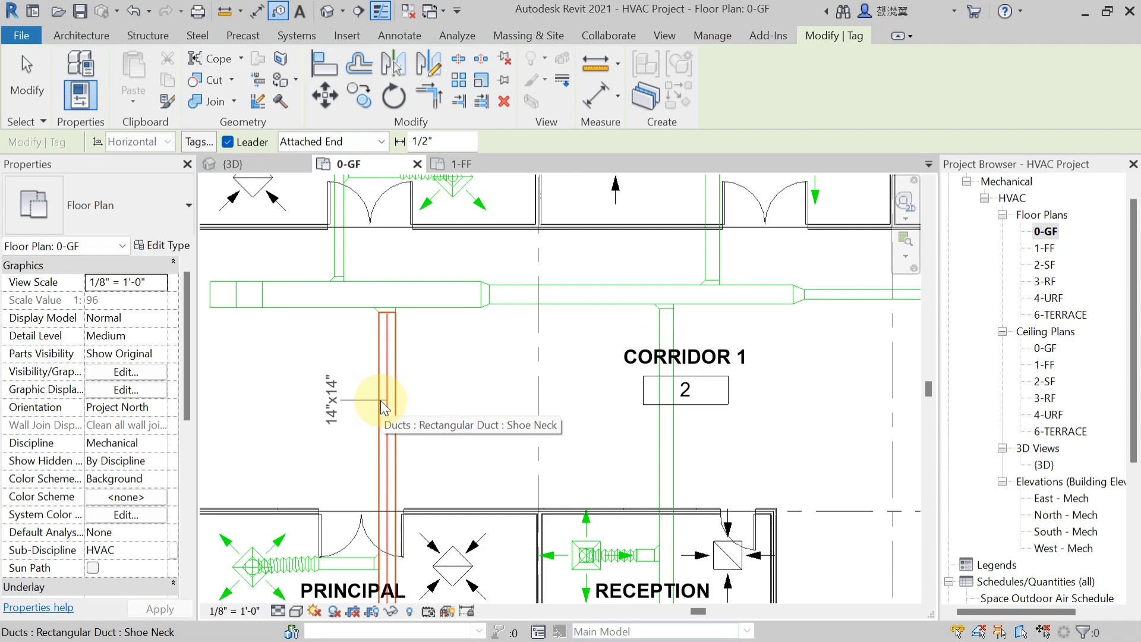
scroll(380, 406, "down", 1)
scroll(326, 344, "up", 1)
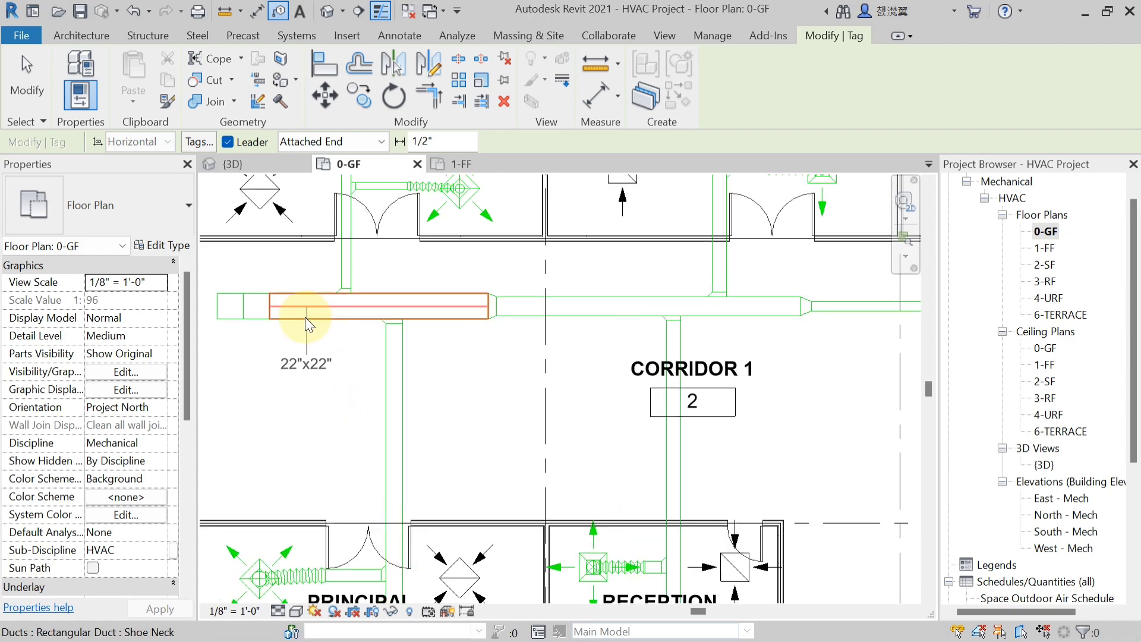
Tag the corridor's 22"x22" main duct and its 16"x16" and 8"x8" branches with their sizes
left_click(303, 316)
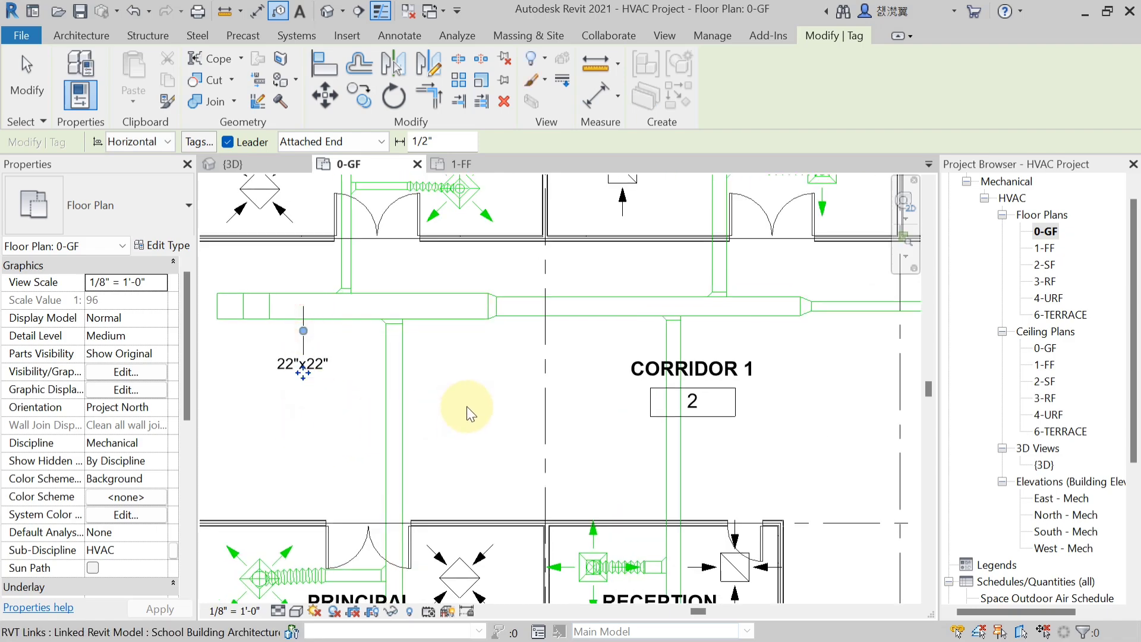
middle_click_drag(473, 382, 467, 382)
left_click(579, 319)
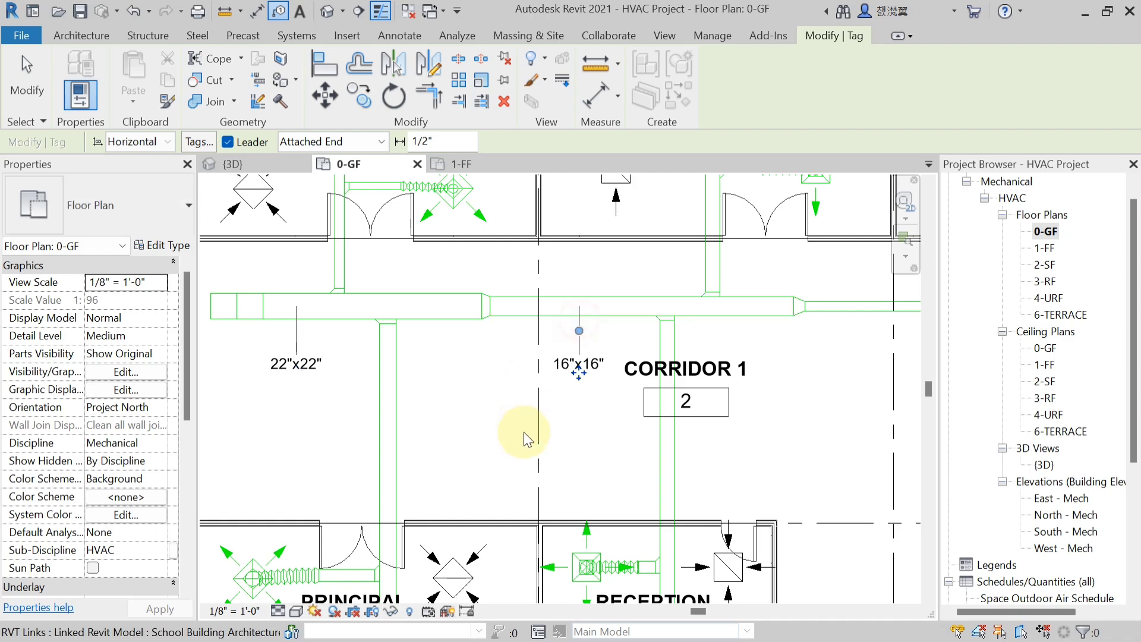
scroll(535, 440, "down", 2)
scroll(743, 331, "up", 1)
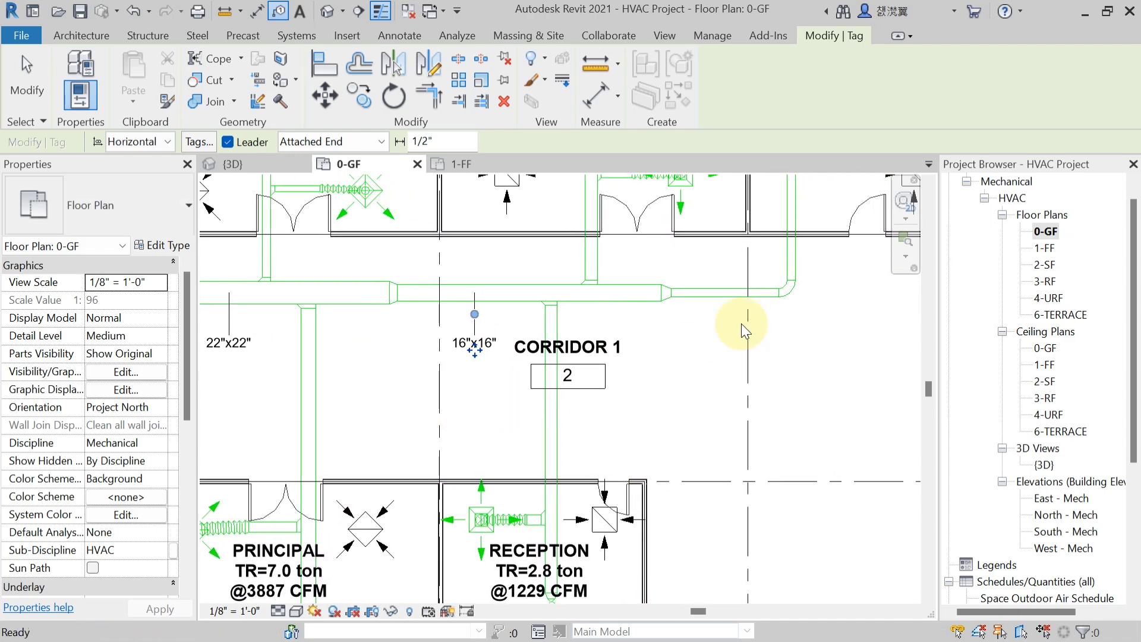
left_click(717, 298)
scroll(689, 398, "up", 1)
middle_click_drag(788, 398, 822, 428)
scroll(613, 447, "up", 1)
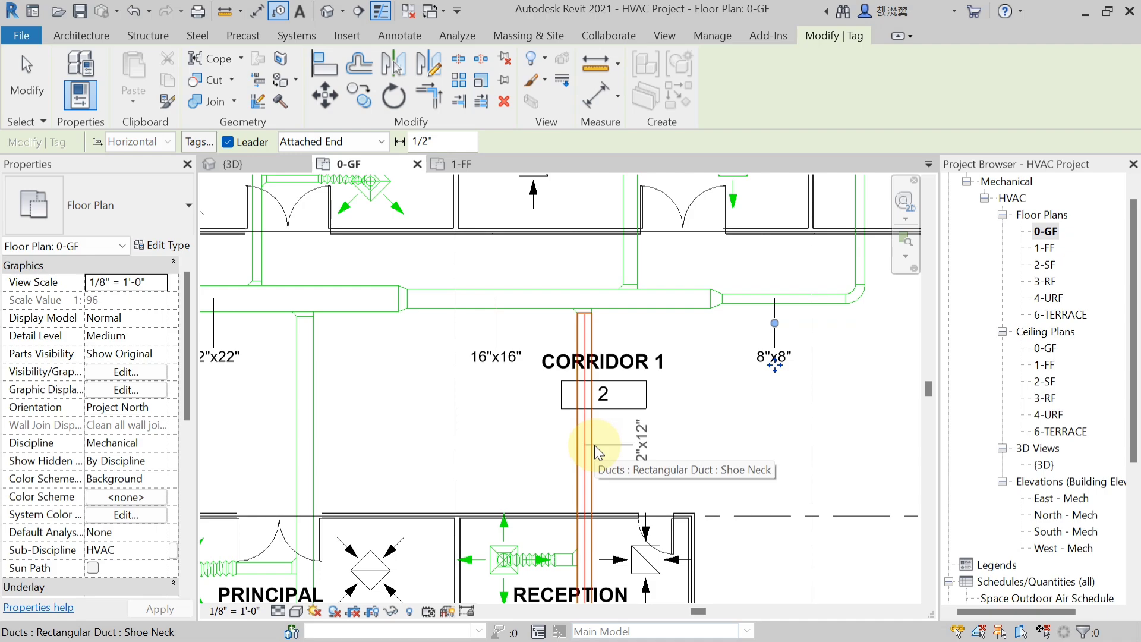
scroll(596, 452, "up", 2)
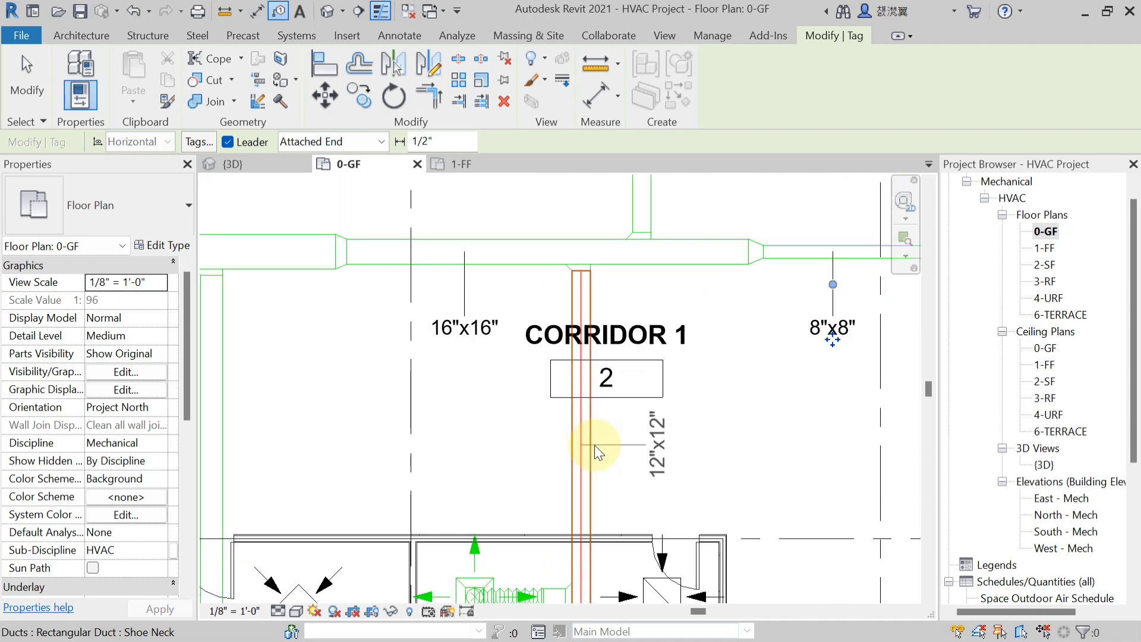
Switch tag leaders to a free end and tag the vertical 12"x12" duct with a bent leader
left_click(380, 141)
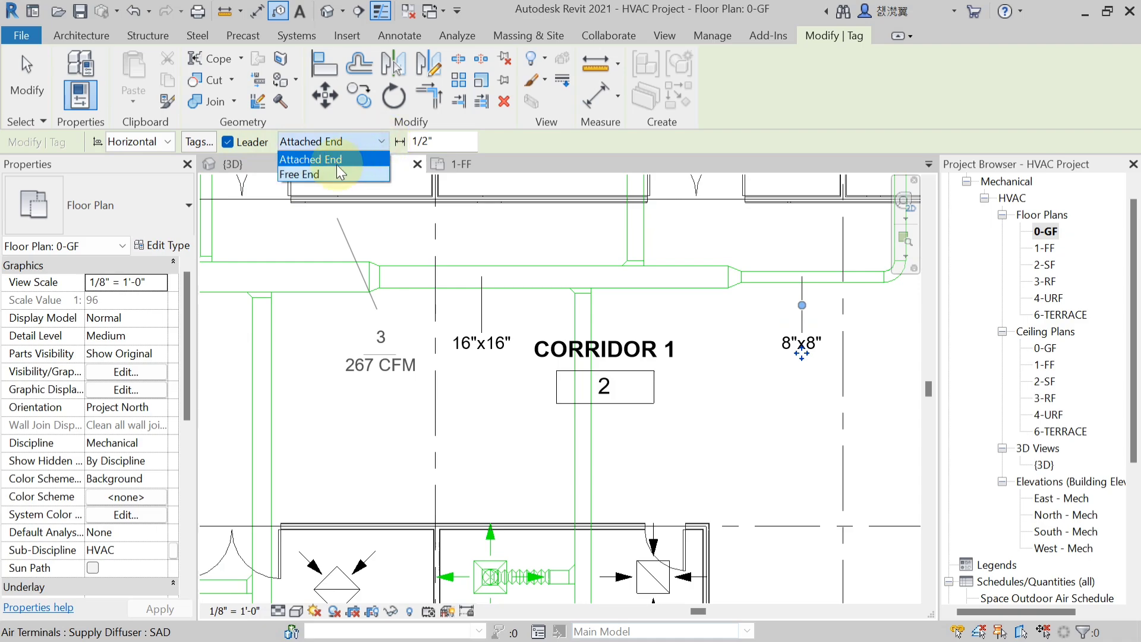
left_click(308, 174)
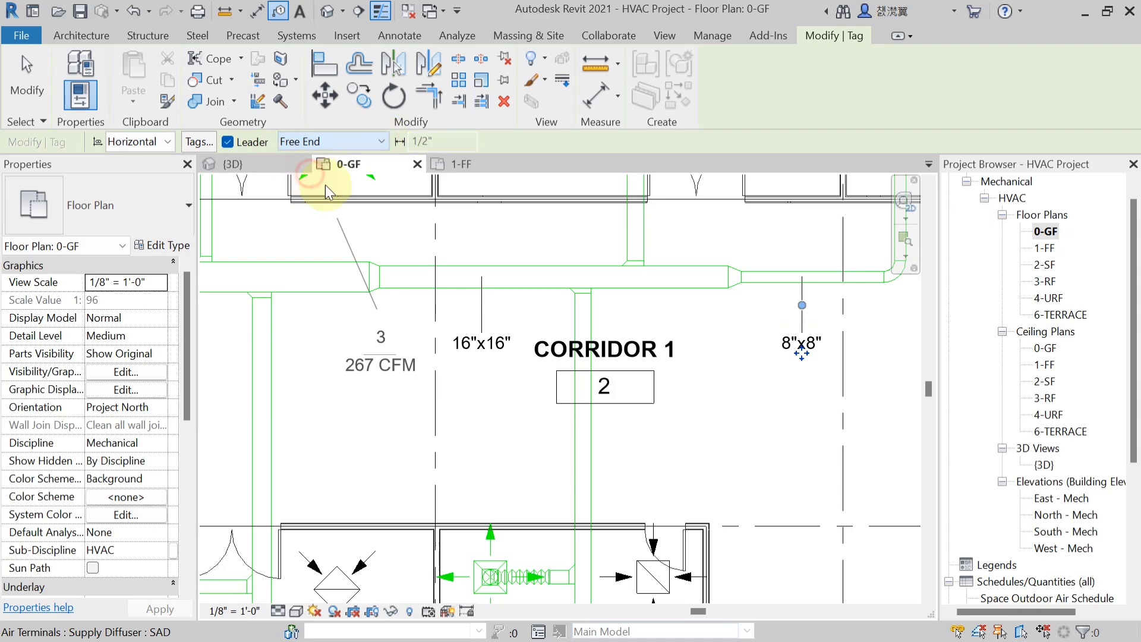
left_click(592, 456)
left_click(626, 428)
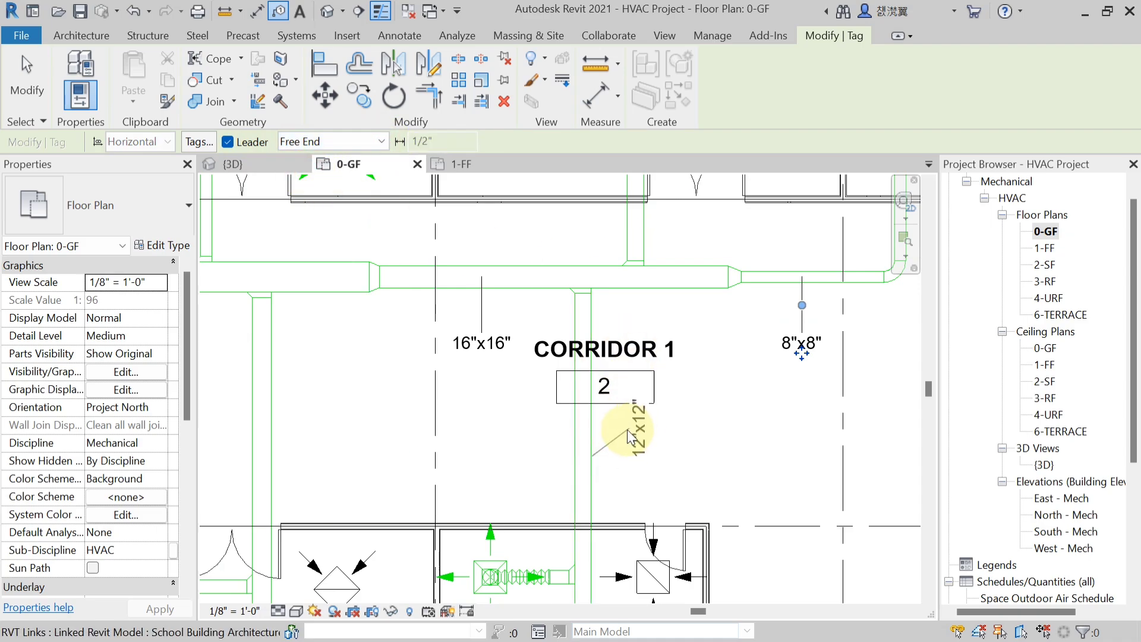
left_click(657, 435)
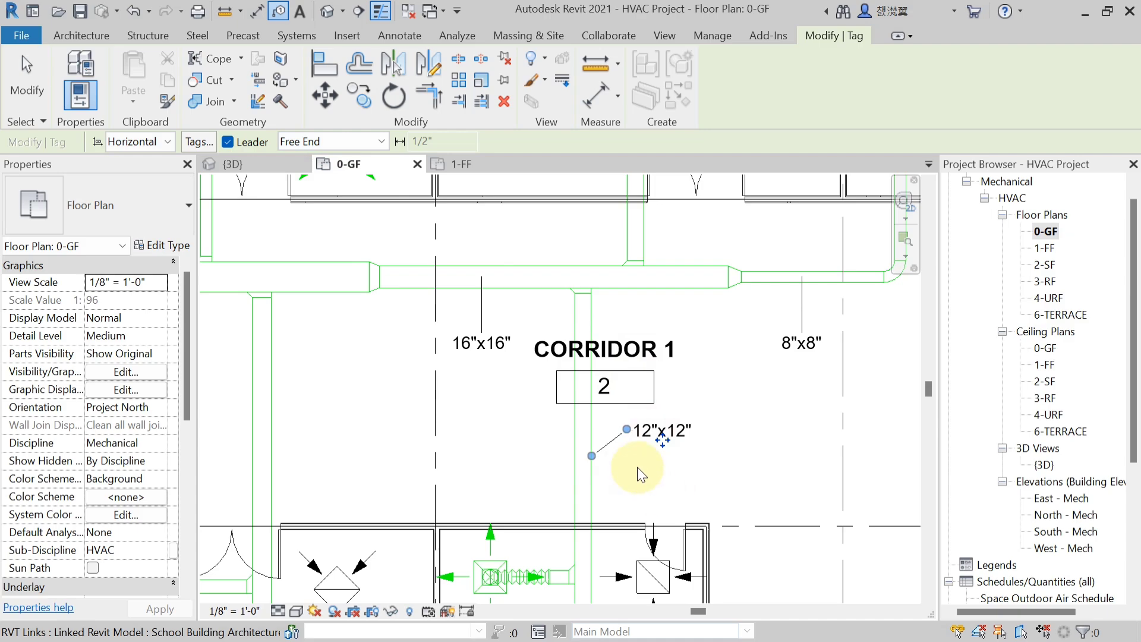
scroll(637, 467, "down", 1)
Tag the 14"x14" duct with a bent free-end leader
left_click(319, 456)
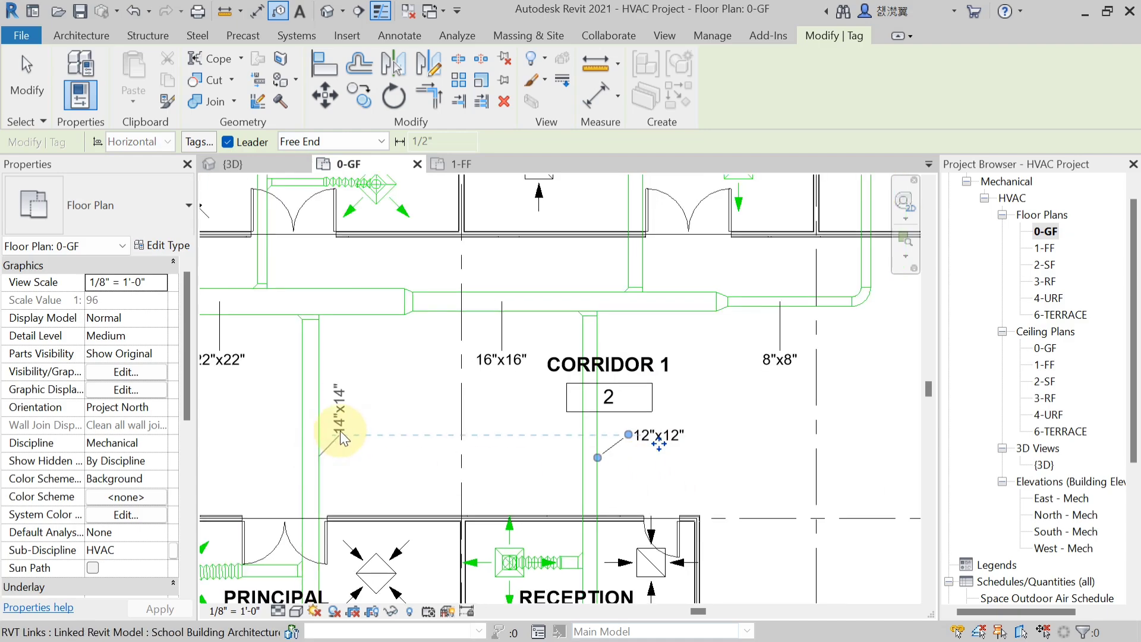
left_click(341, 429)
left_click(379, 436)
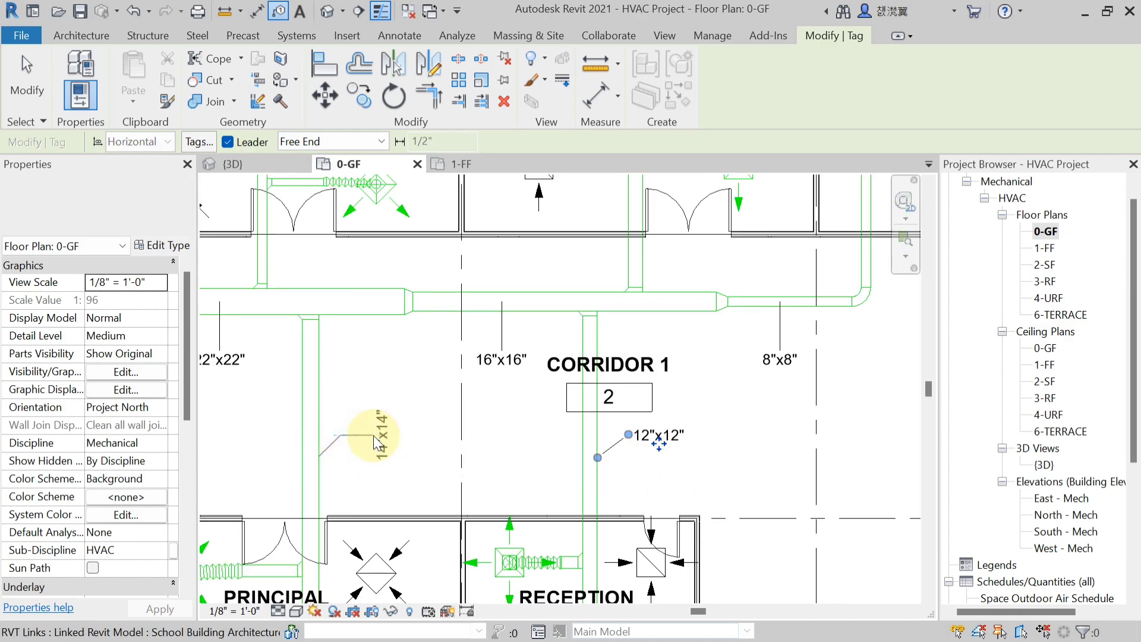
scroll(434, 482, "down", 2)
Tag the Library's 12"x12" duct with its size
middle_click_drag(594, 522, 621, 416)
scroll(472, 505, "up", 2)
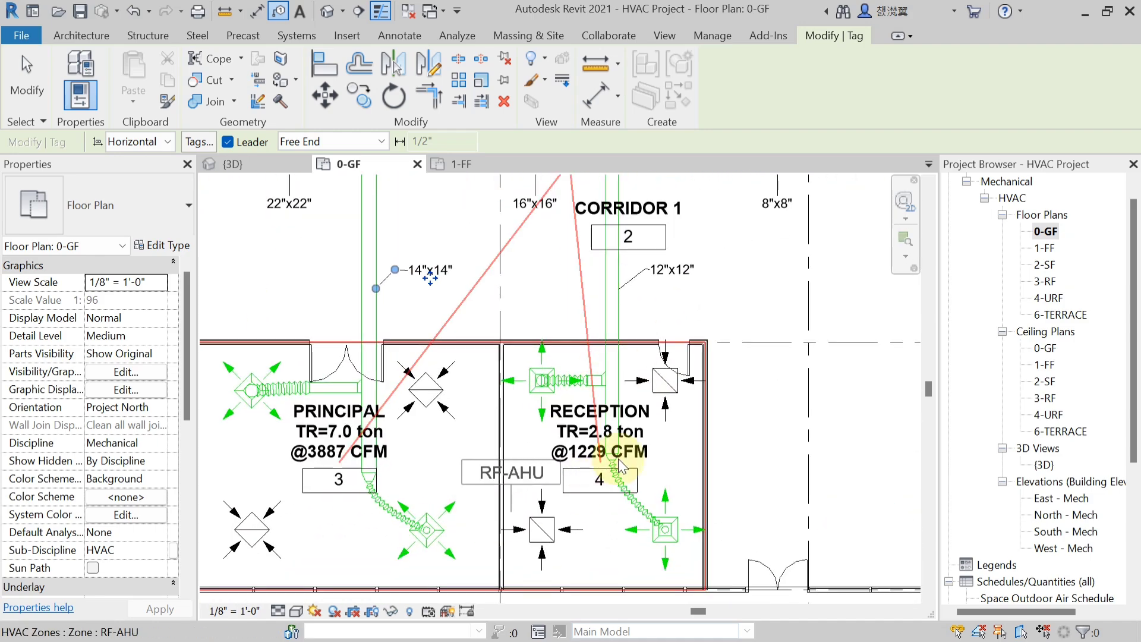
scroll(618, 459, "up", 1)
scroll(407, 461, "down", 2)
middle_click_drag(585, 408, 644, 446)
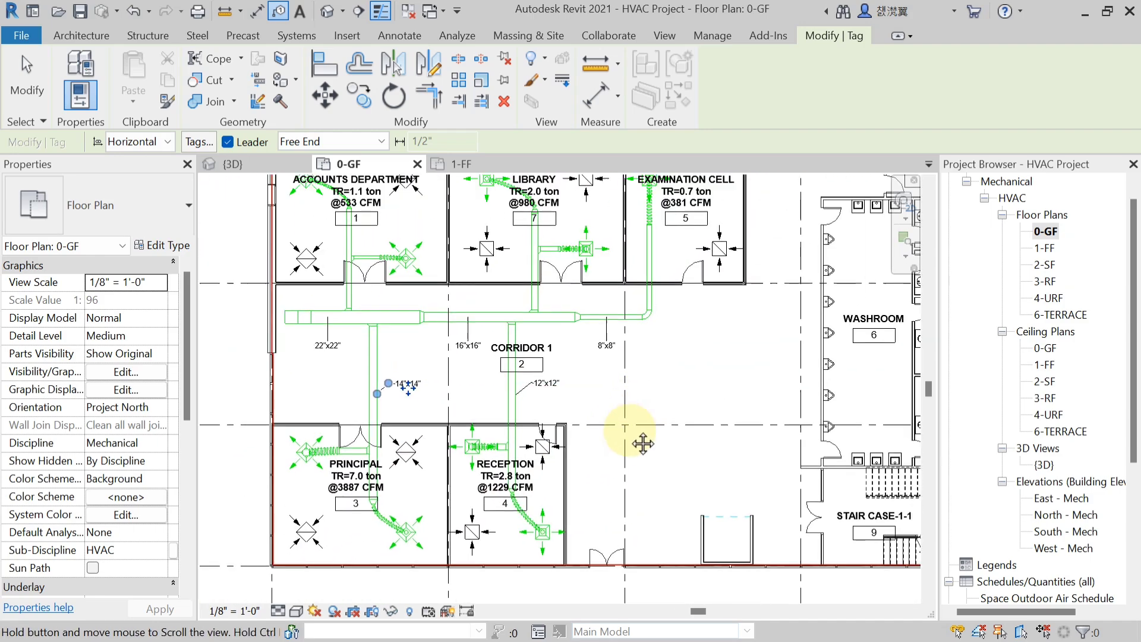
scroll(622, 308, "up", 2)
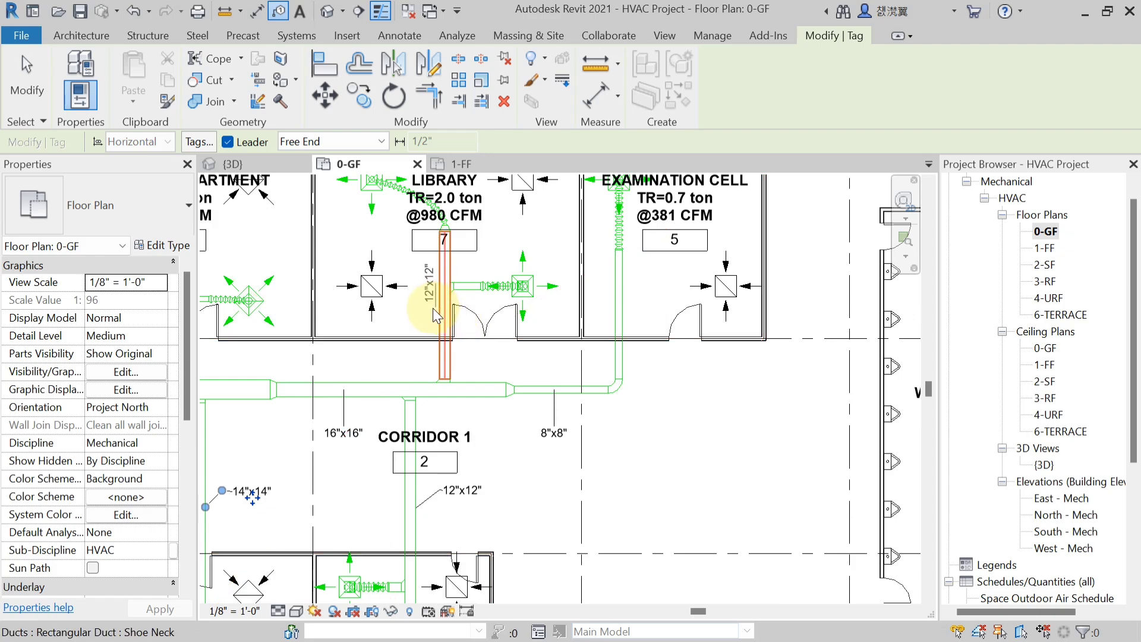
scroll(433, 308, "up", 2)
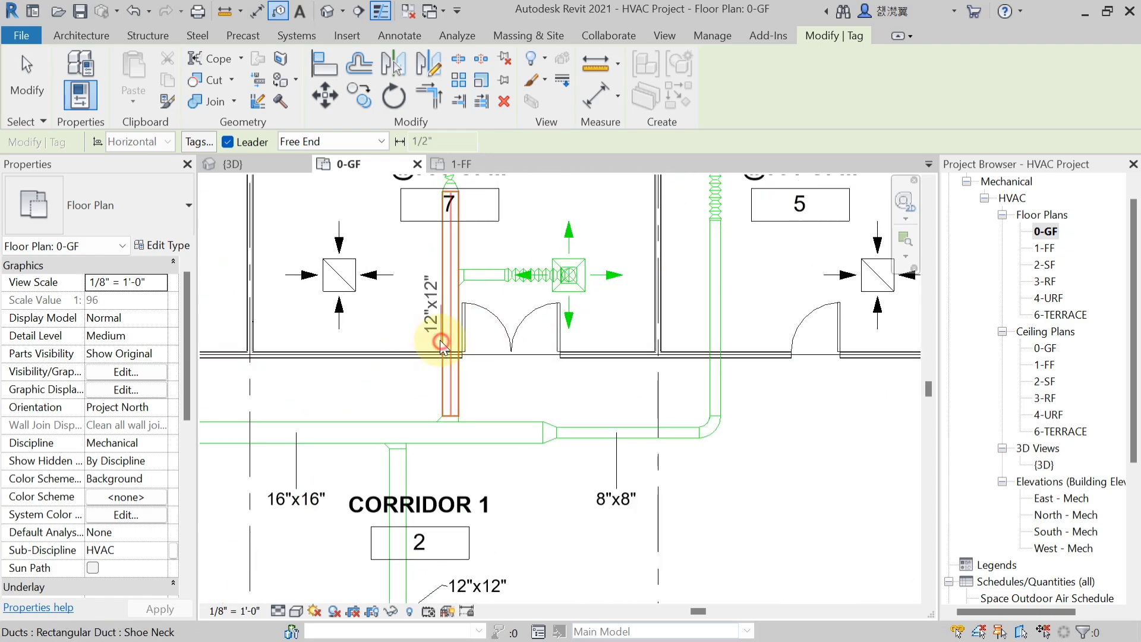
left_click(423, 314)
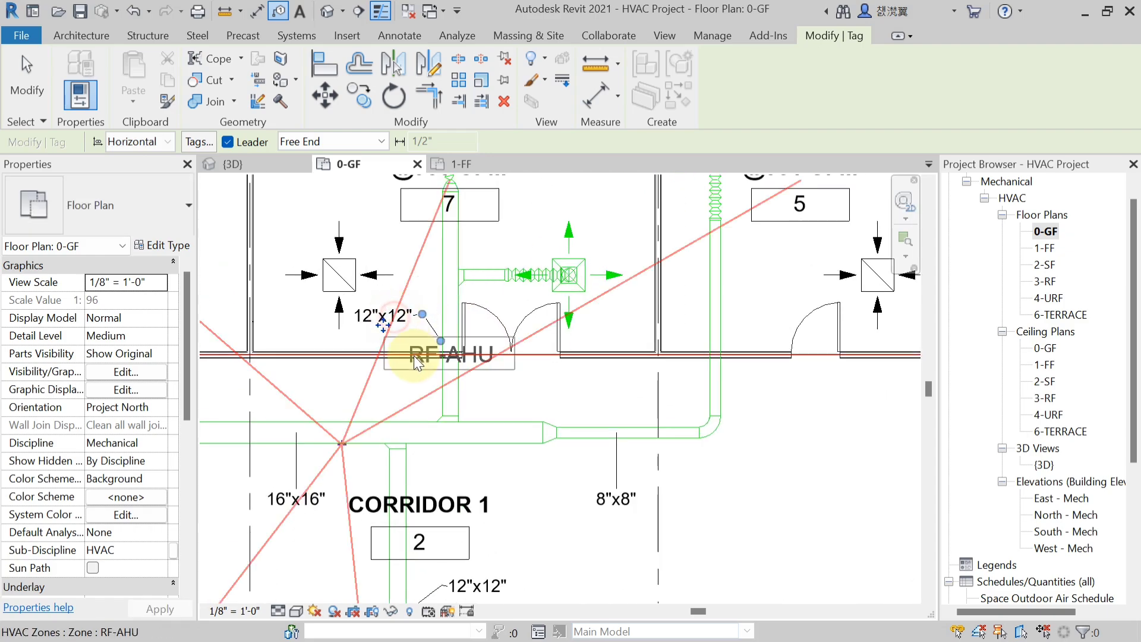
Place a size tag beside the 8"x8" duct at the Accounts Department doorway
scroll(407, 381, "down", 2)
middle_click_drag(465, 415, 717, 444)
scroll(389, 413, "up", 2)
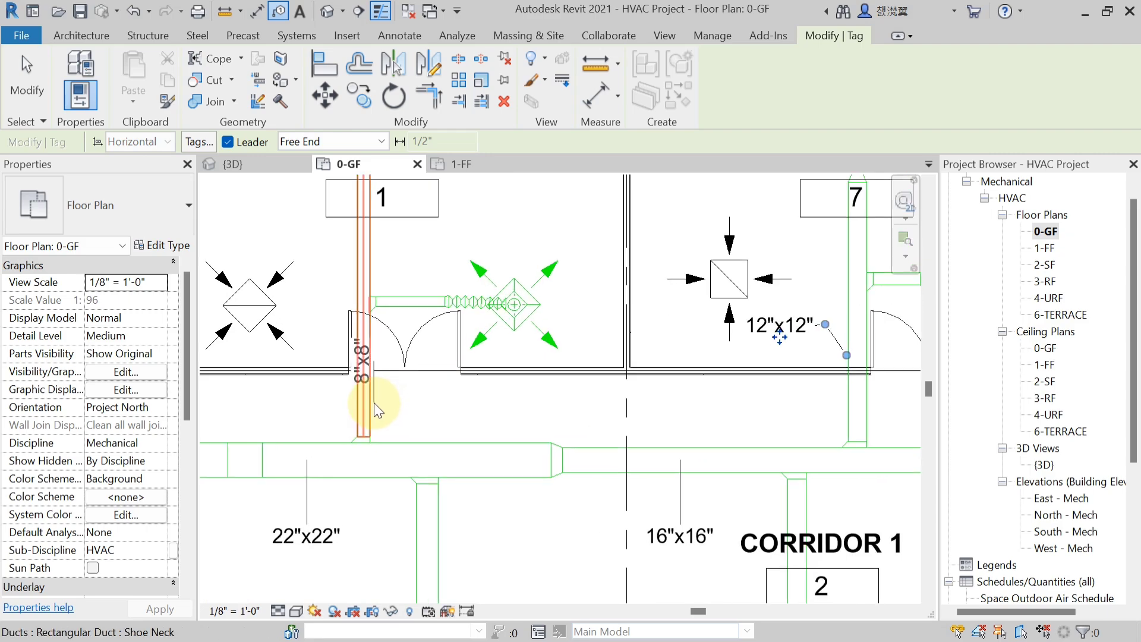
left_click(384, 394)
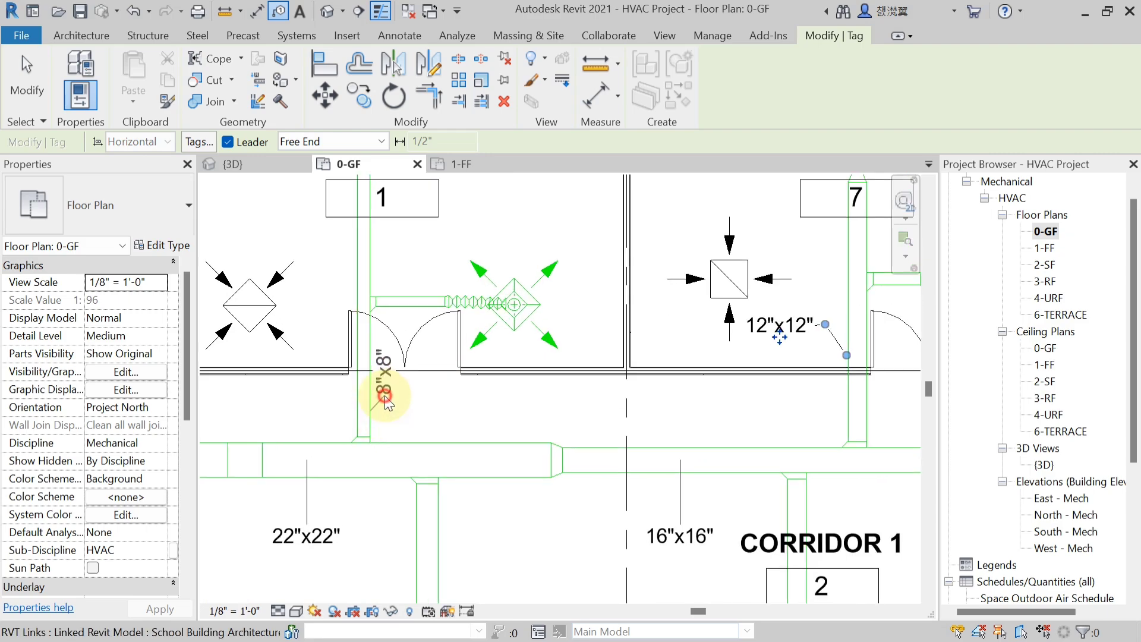
left_click(423, 396)
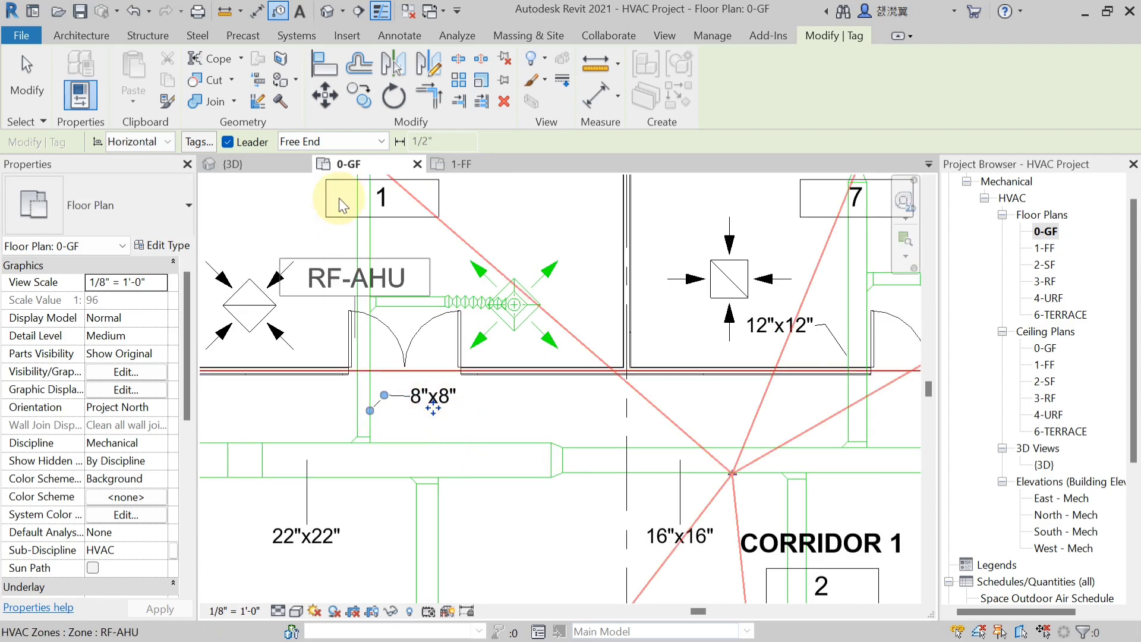
left_click(372, 143)
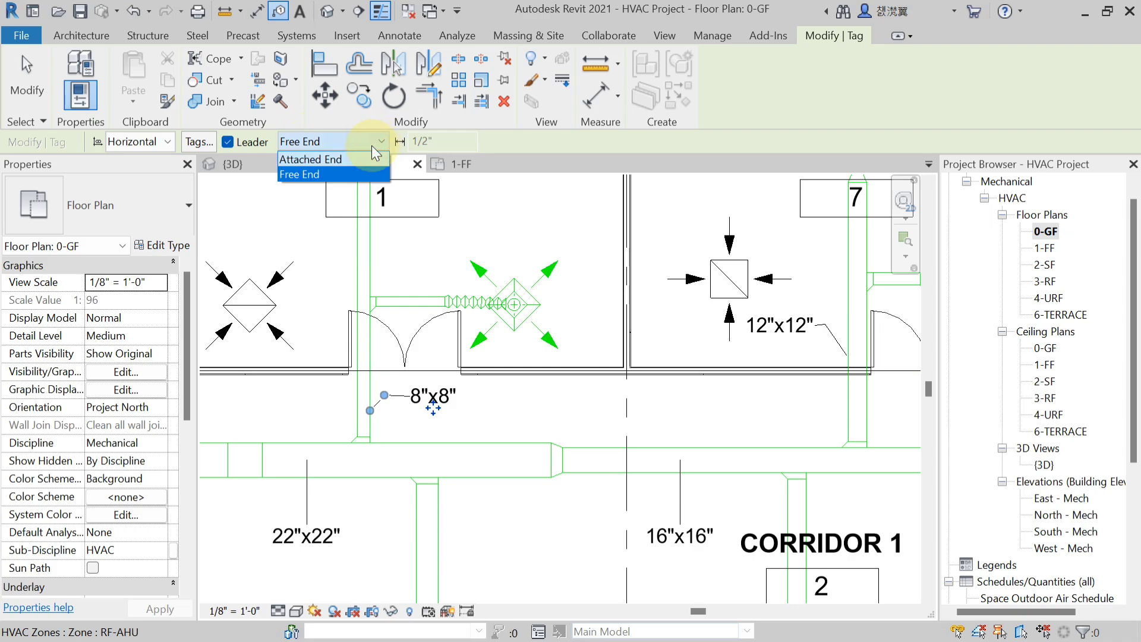
scroll(505, 294, "down", 5)
End tagging and select the 22"x22" Duct Size Tag in the corridor
key("Escape")
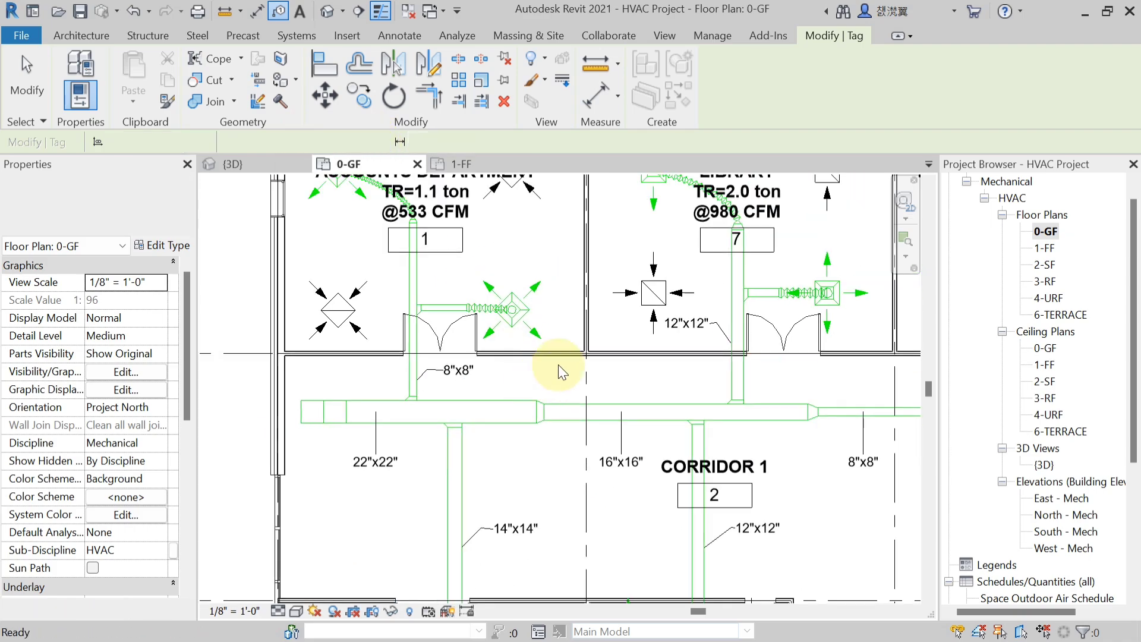
middle_click_drag(535, 416, 374, 439)
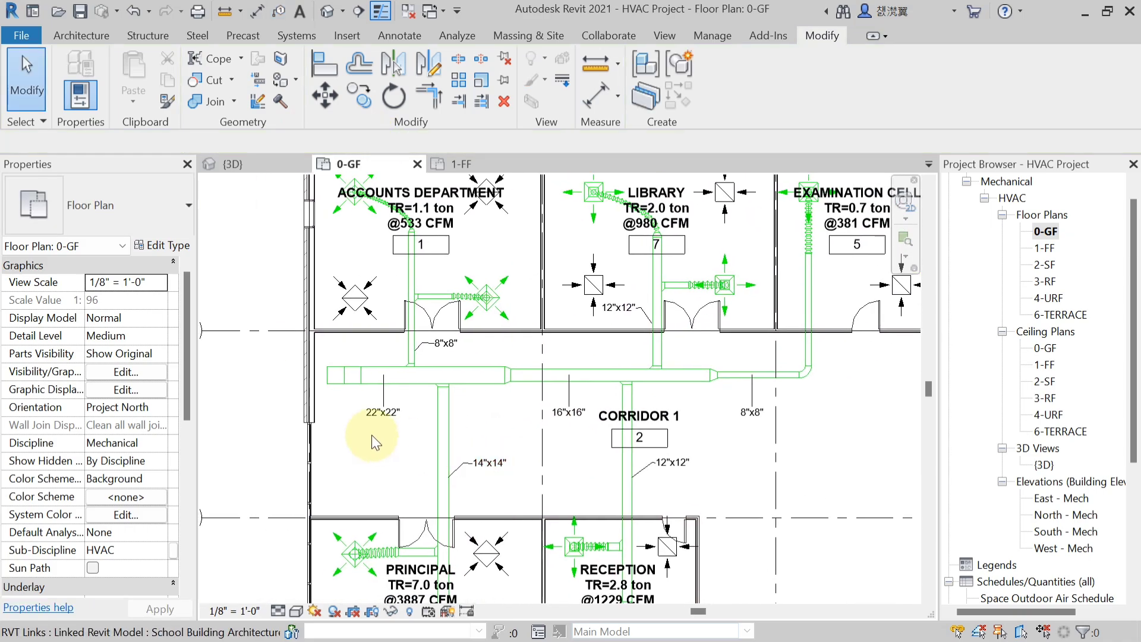
scroll(374, 439, "up", 2)
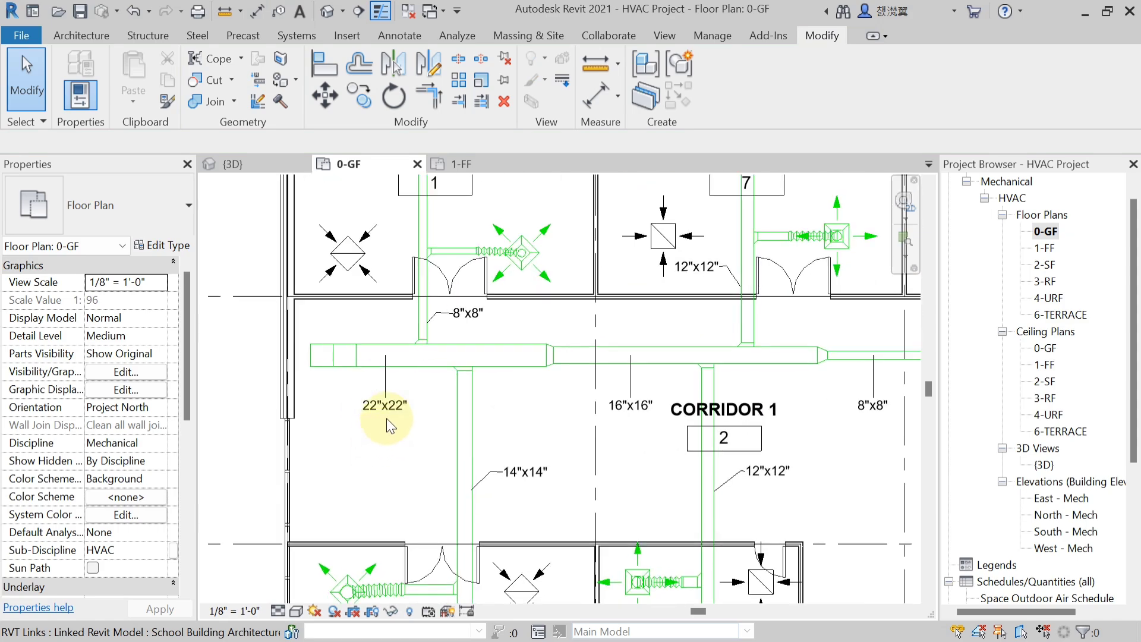
middle_click_drag(410, 448, 400, 449)
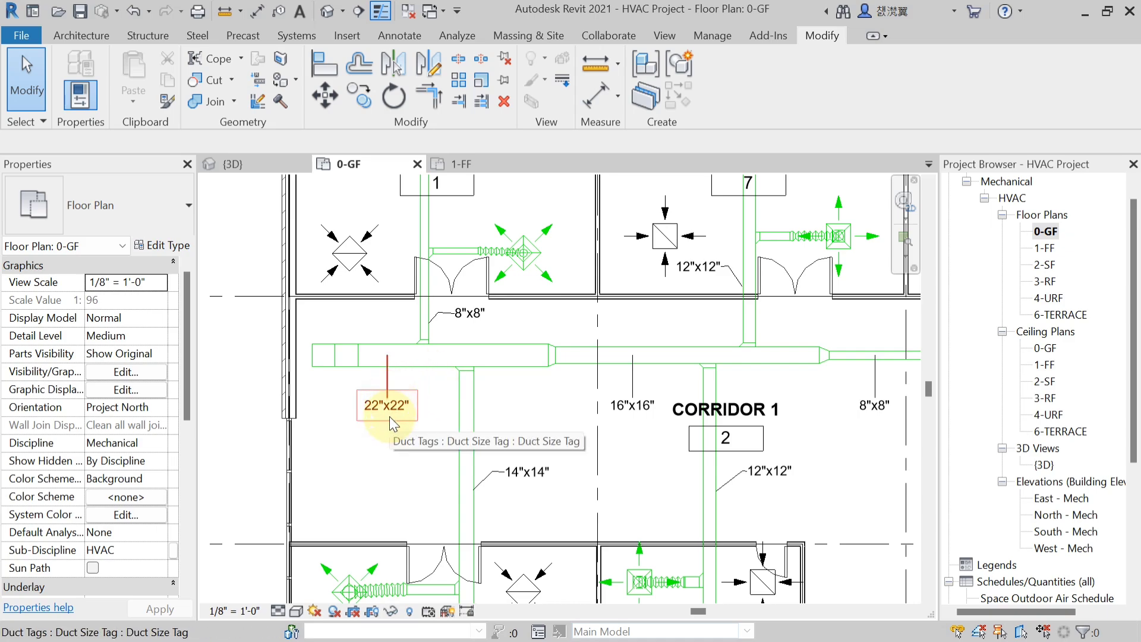
scroll(390, 416, "down", 2)
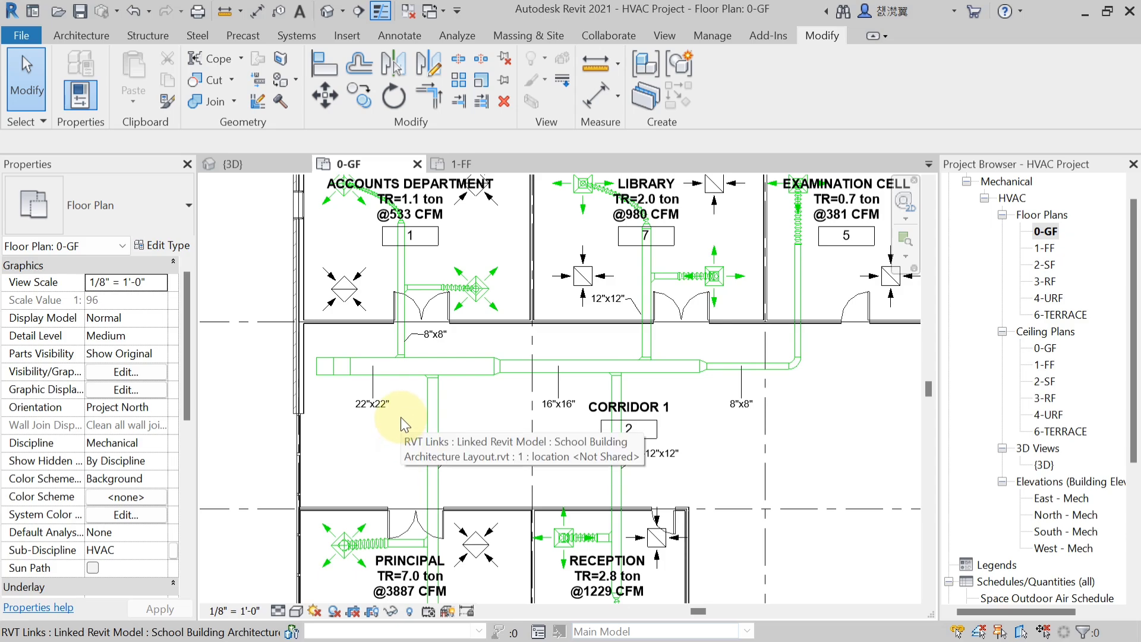
left_click(380, 408)
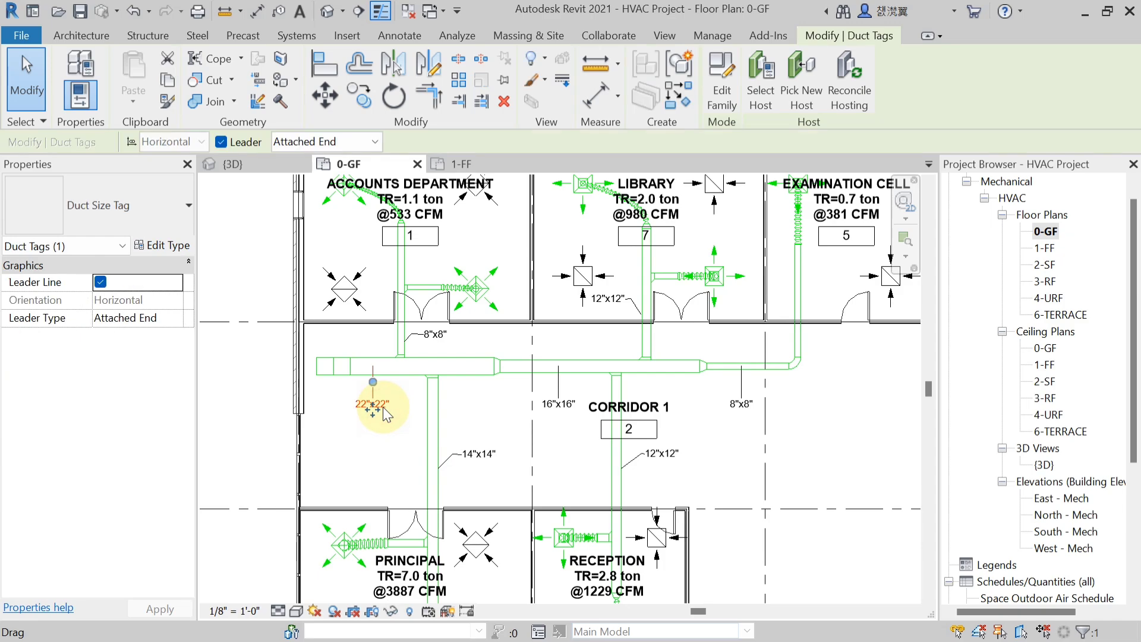
Open the Duct Size Tag family's Size label and add Flow as its second parameter
left_click(723, 95)
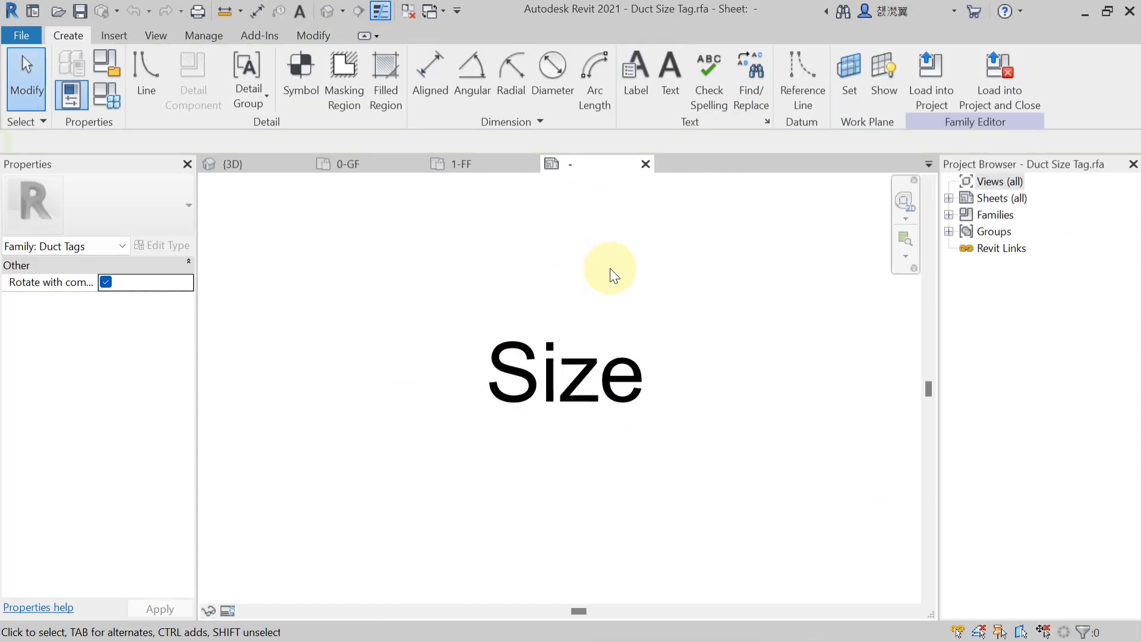
left_click(553, 343)
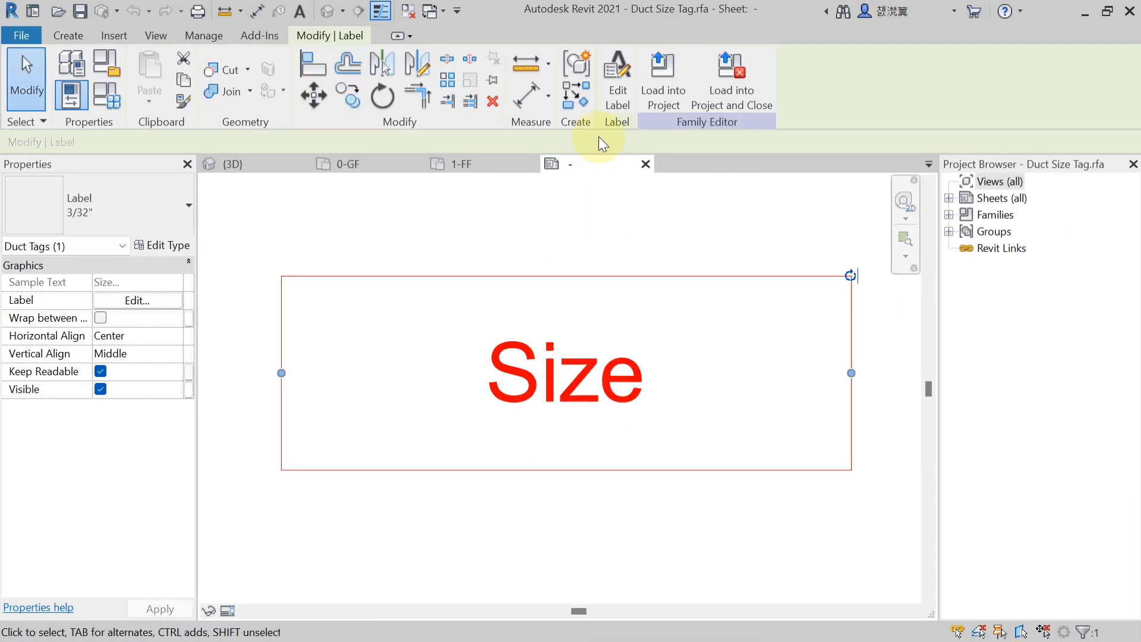
left_click(621, 89)
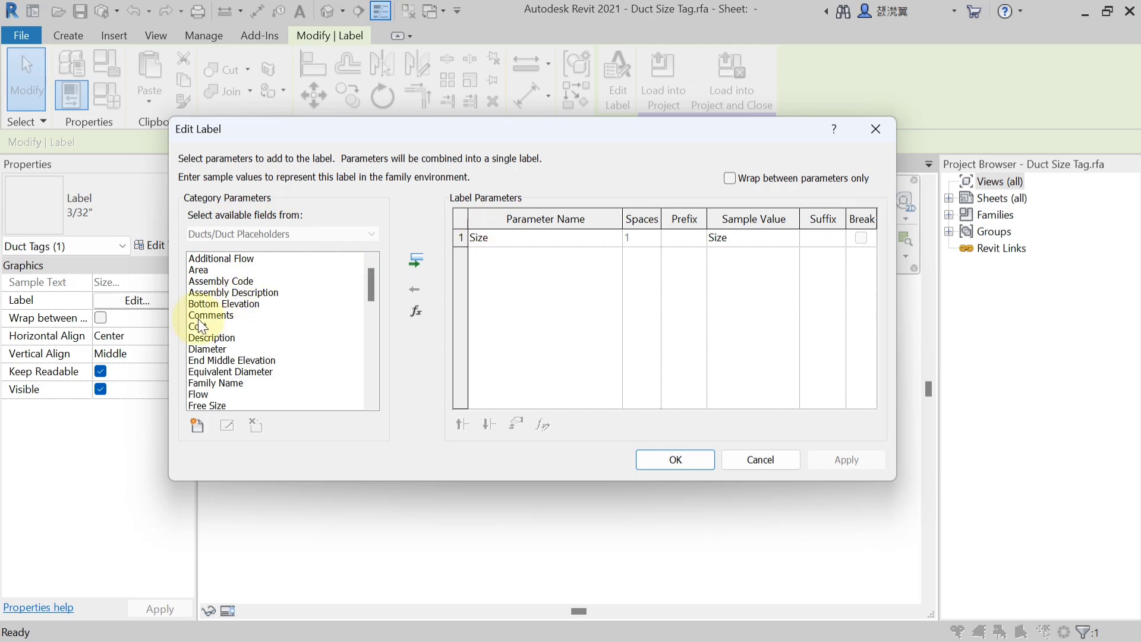
left_click(202, 338)
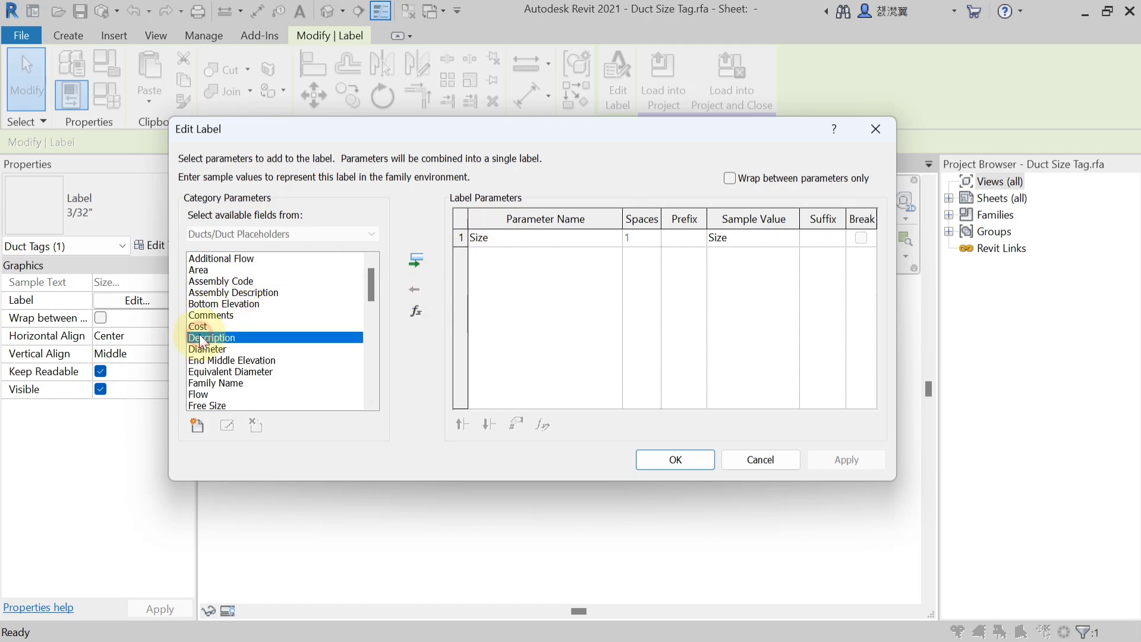
key("f")
scroll(217, 340, "down", 1)
scroll(216, 340, "down", 2)
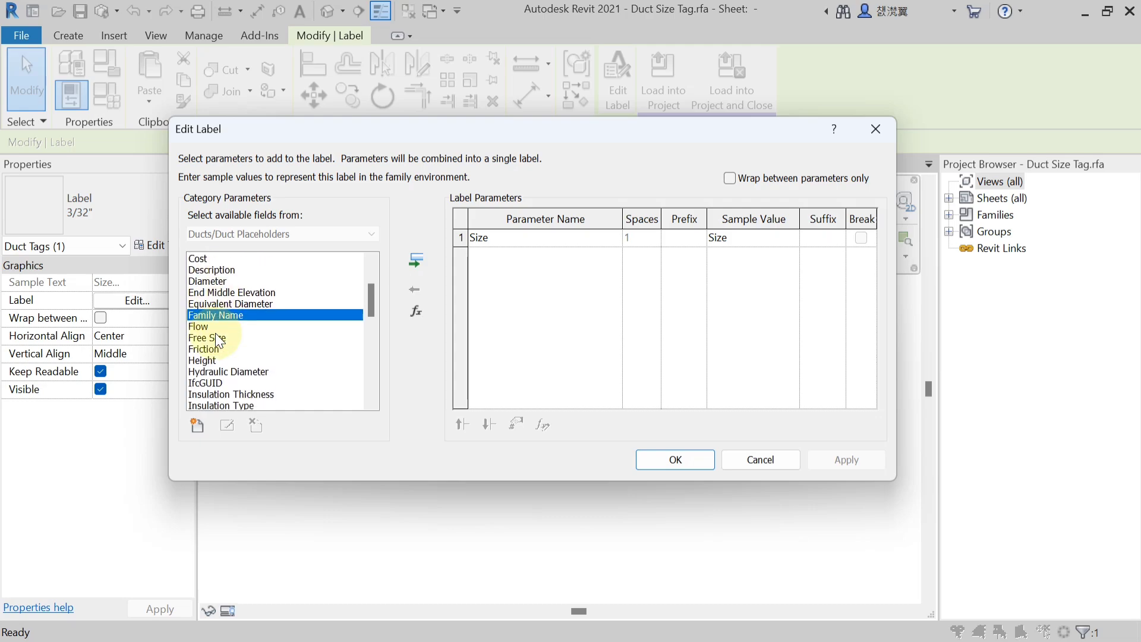
left_click(211, 269, "ctrl")
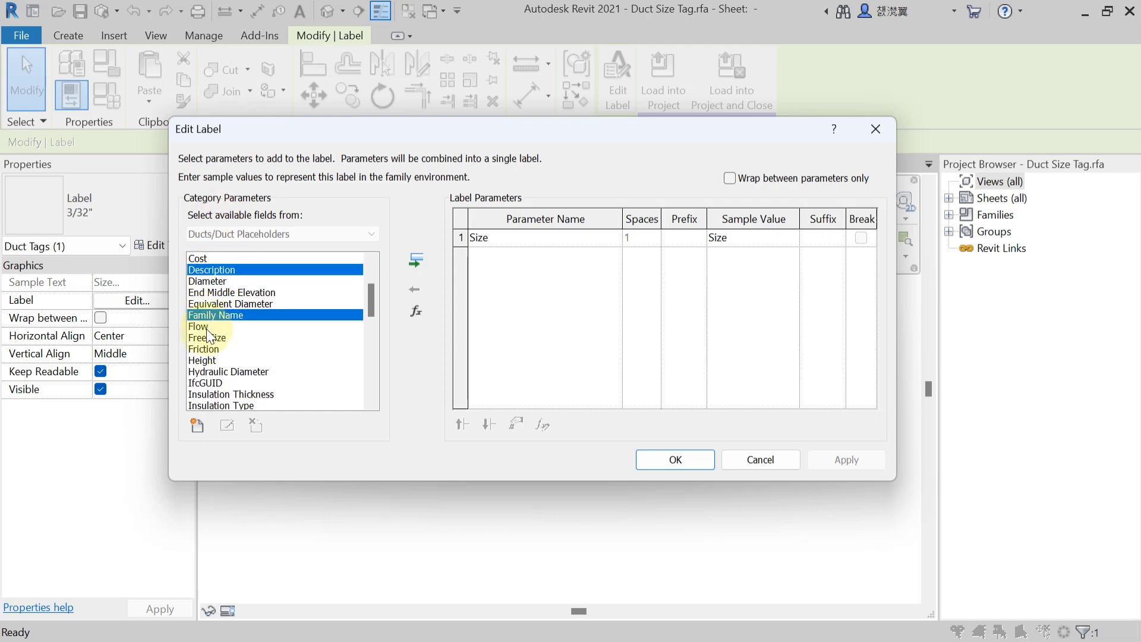
left_click(214, 314, "ctrl")
left_click(214, 326, "ctrl")
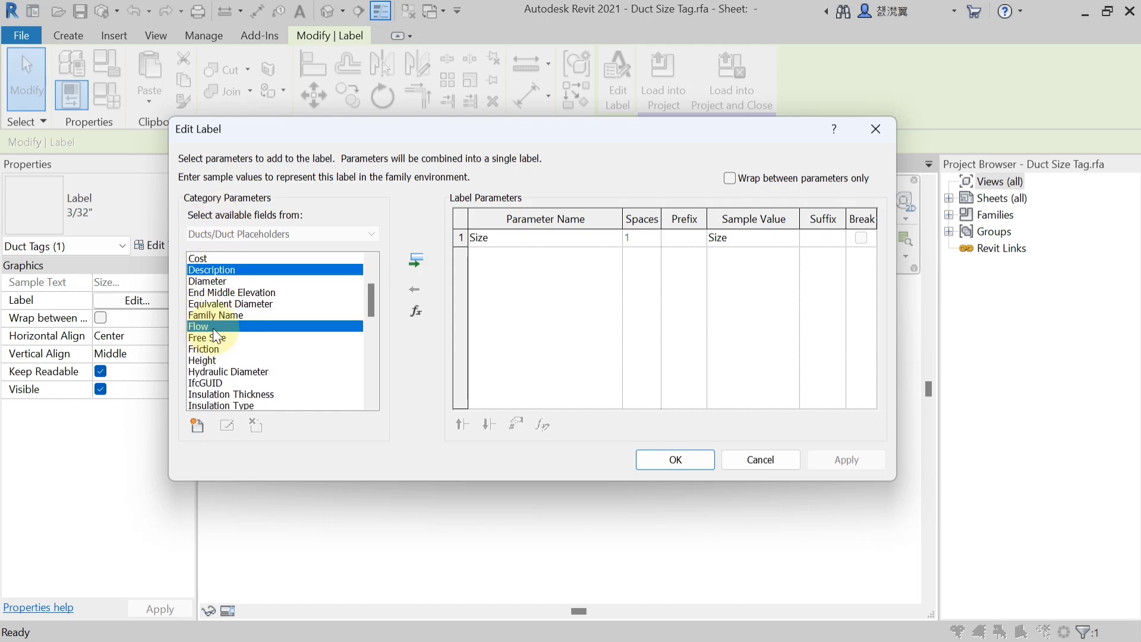
left_click(418, 261)
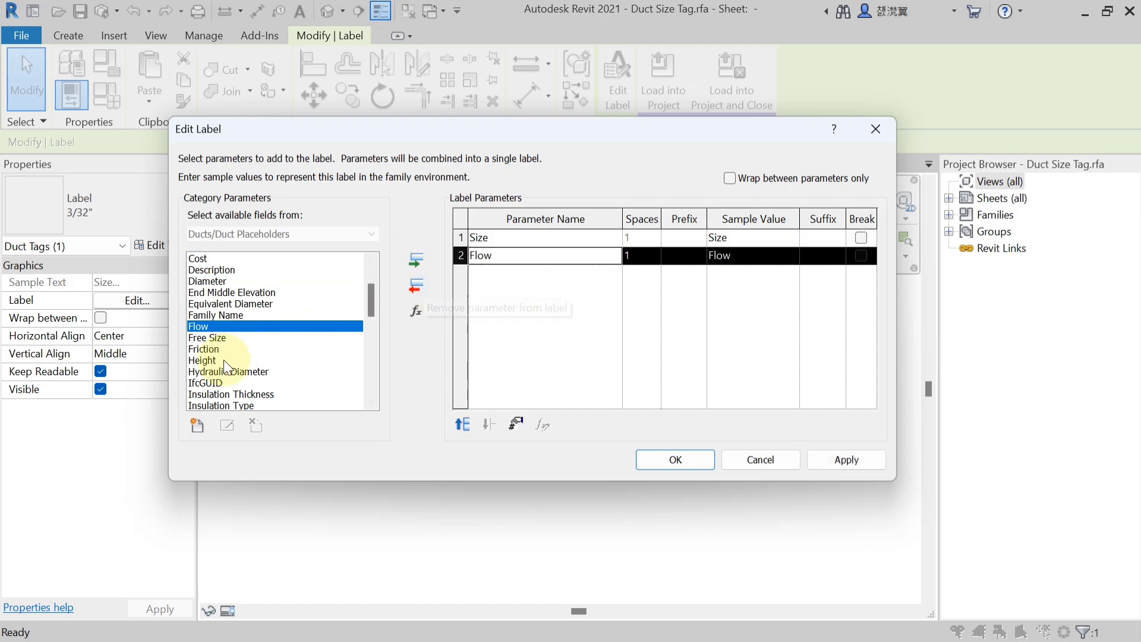
Add Bottom Elevation as the label's third parameter
left_click(208, 369)
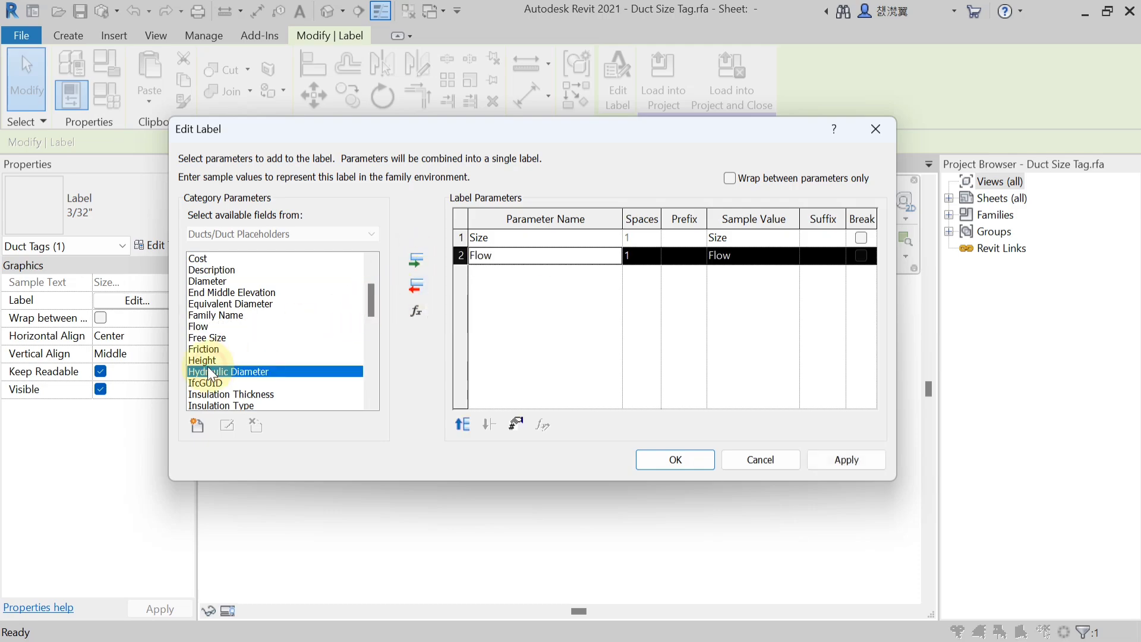
key("Home")
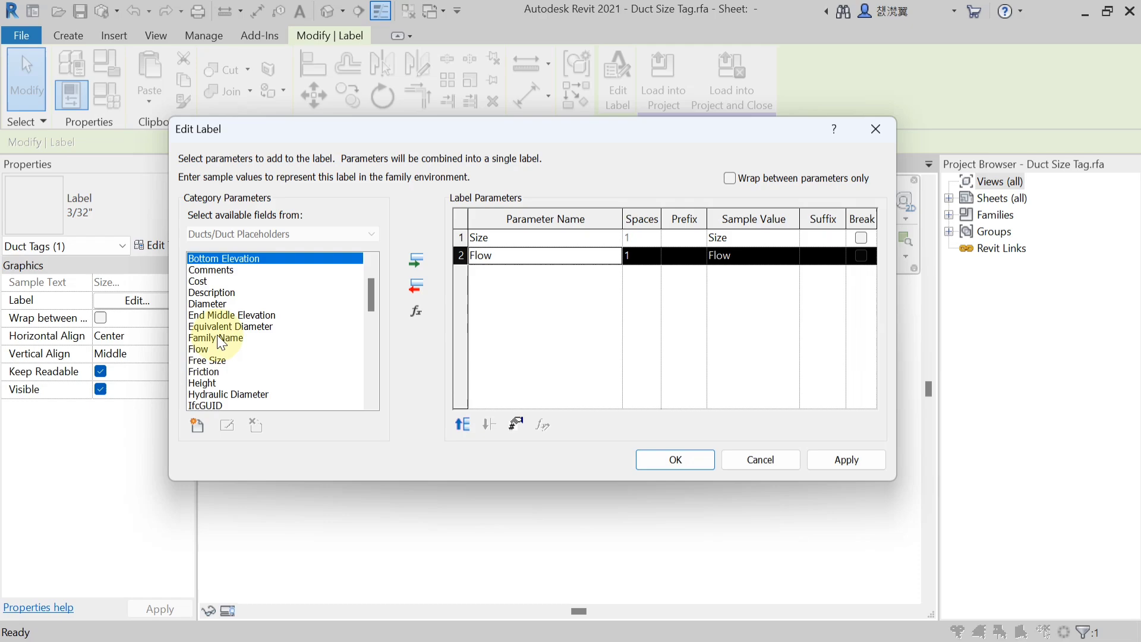
left_click(227, 258, "ctrl")
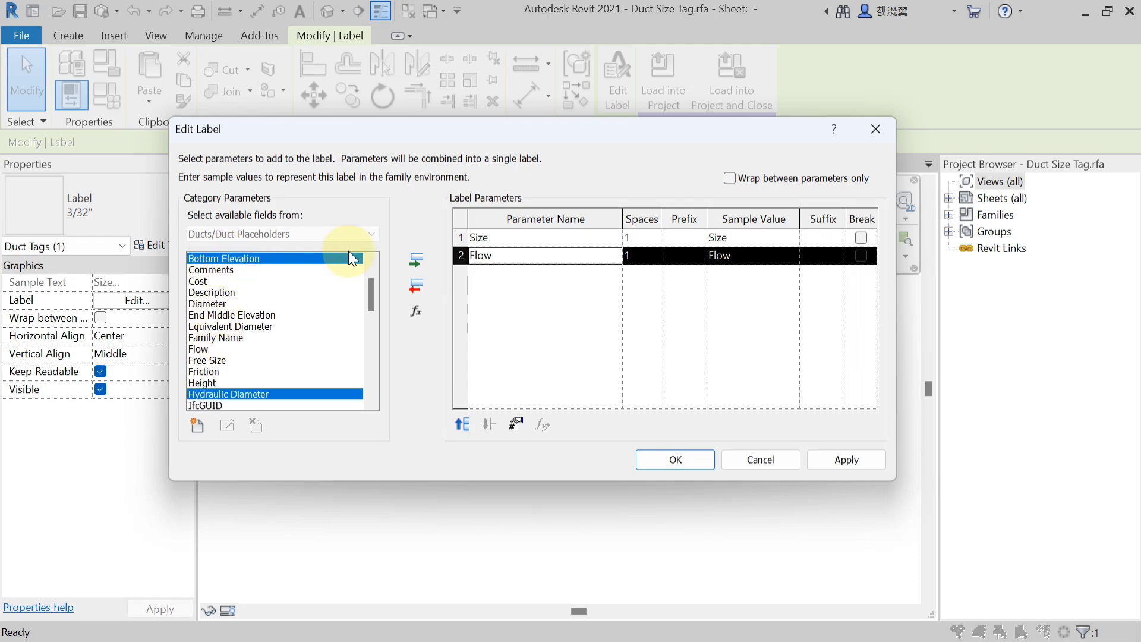
left_click(237, 339, "ctrl")
left_click(230, 259, "ctrl")
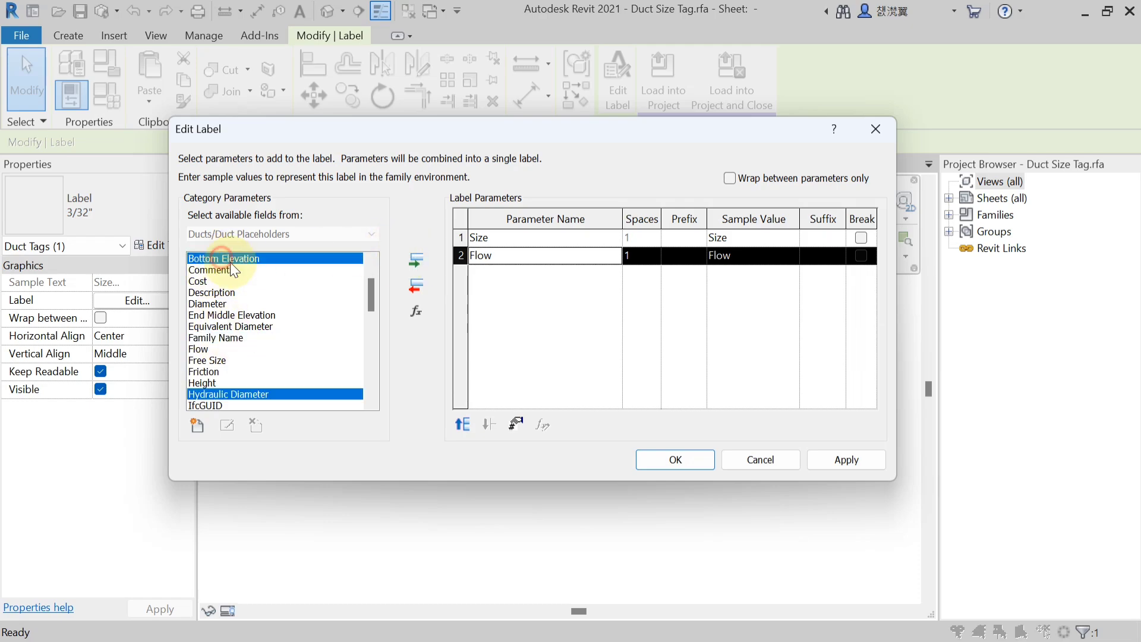
left_click(423, 257)
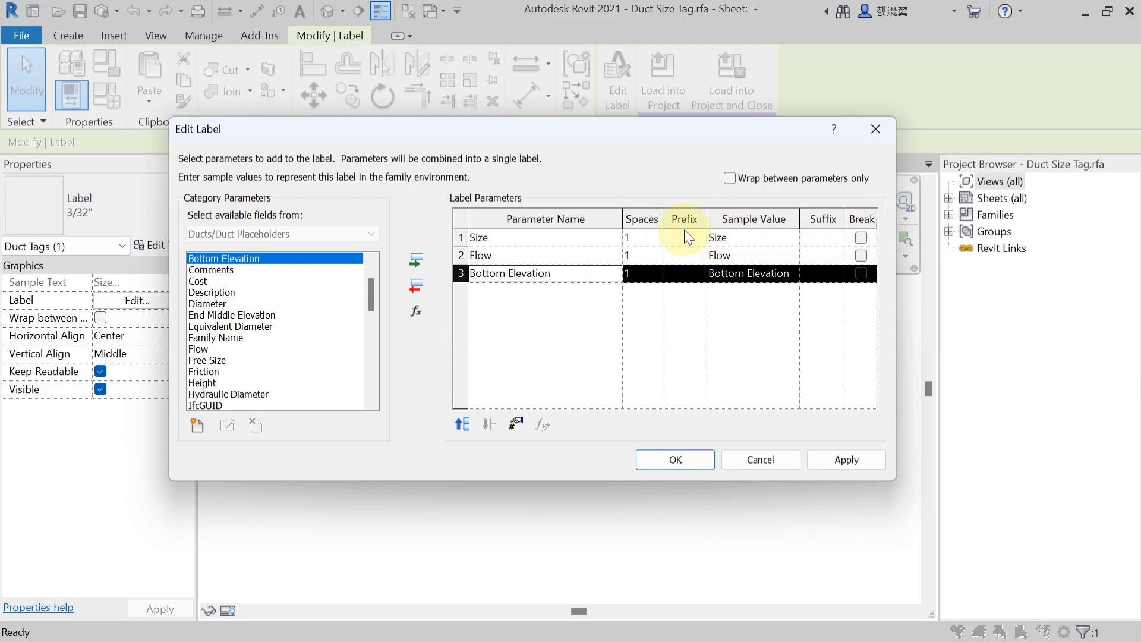
Give Size the prefix SAD=, Flow @ and Bottom Elevation BOD=, then apply
left_click(686, 254)
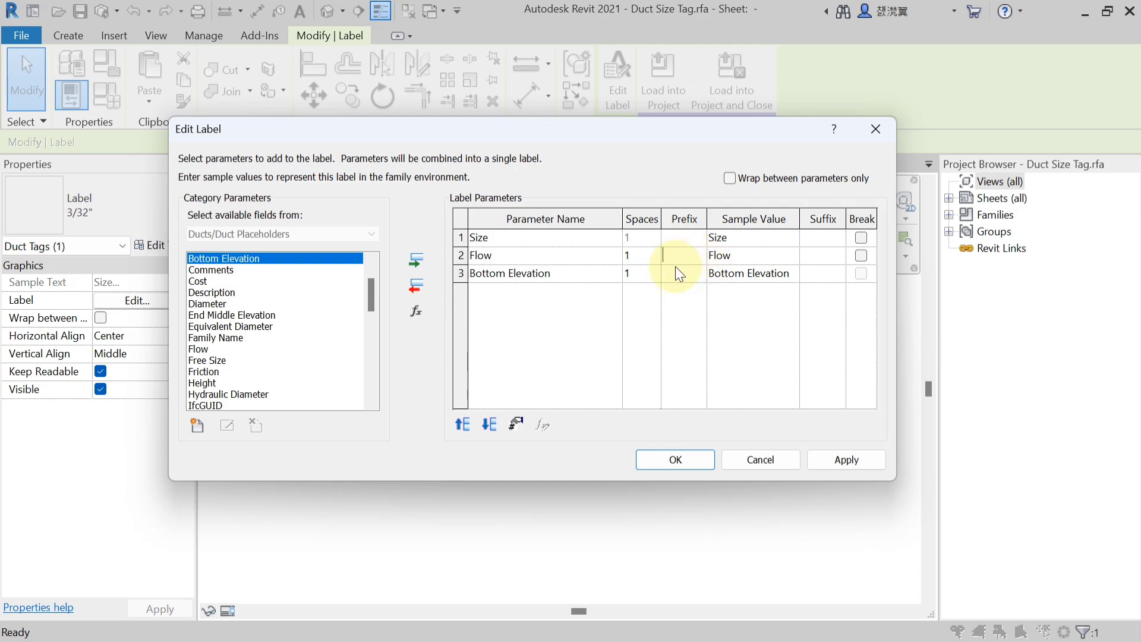
left_click(687, 239)
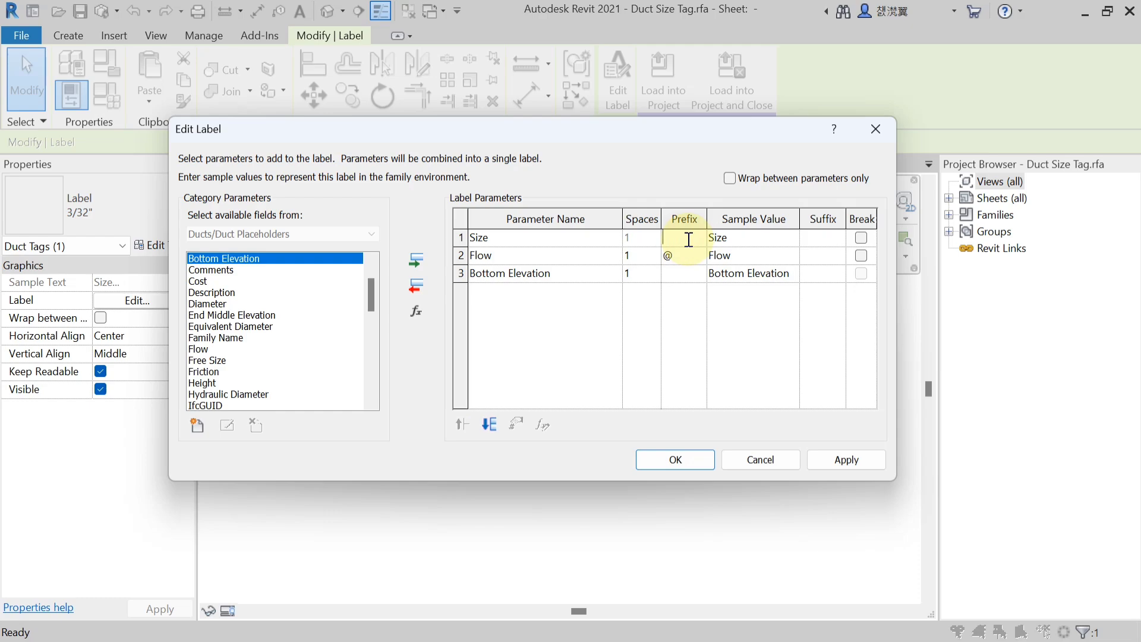
type("SA")
type("D")
type("-")
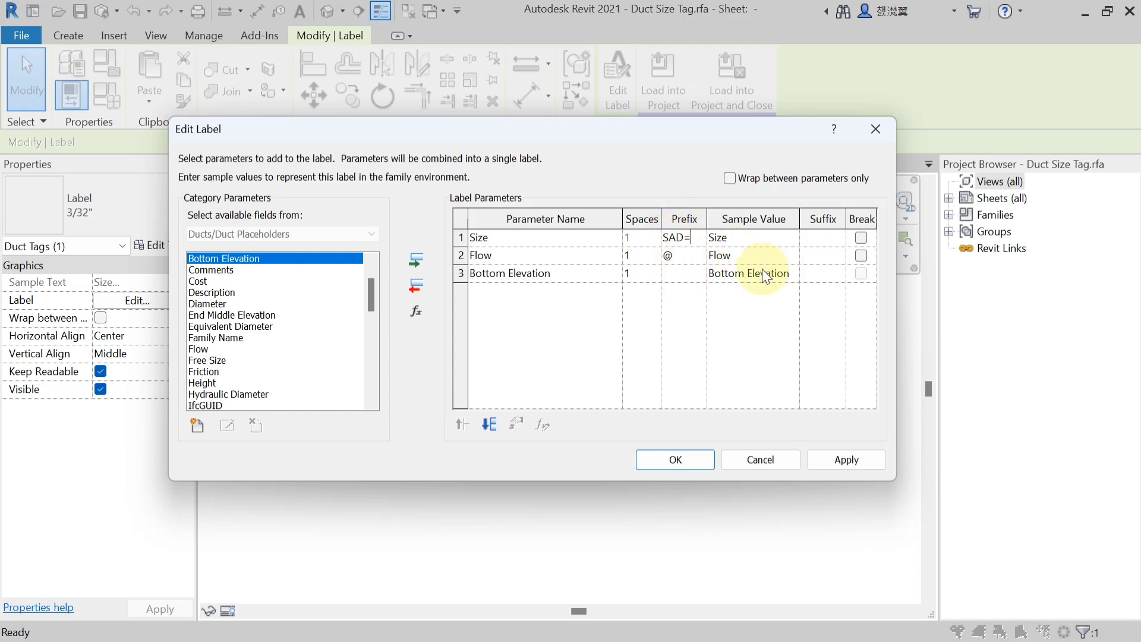
left_click(689, 275)
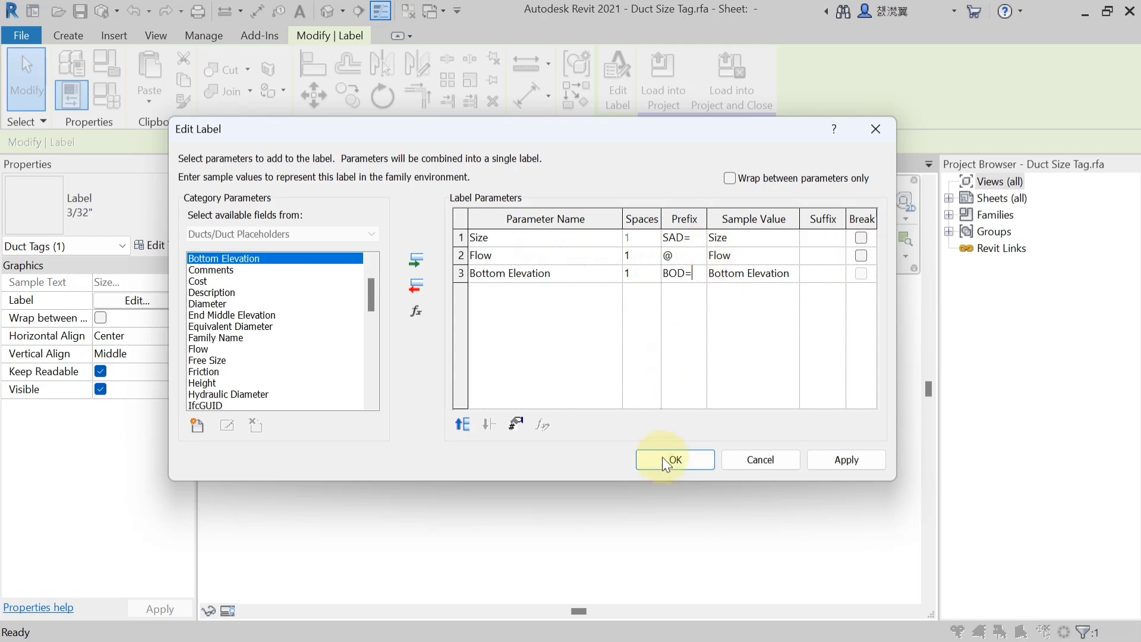
left_click(839, 460)
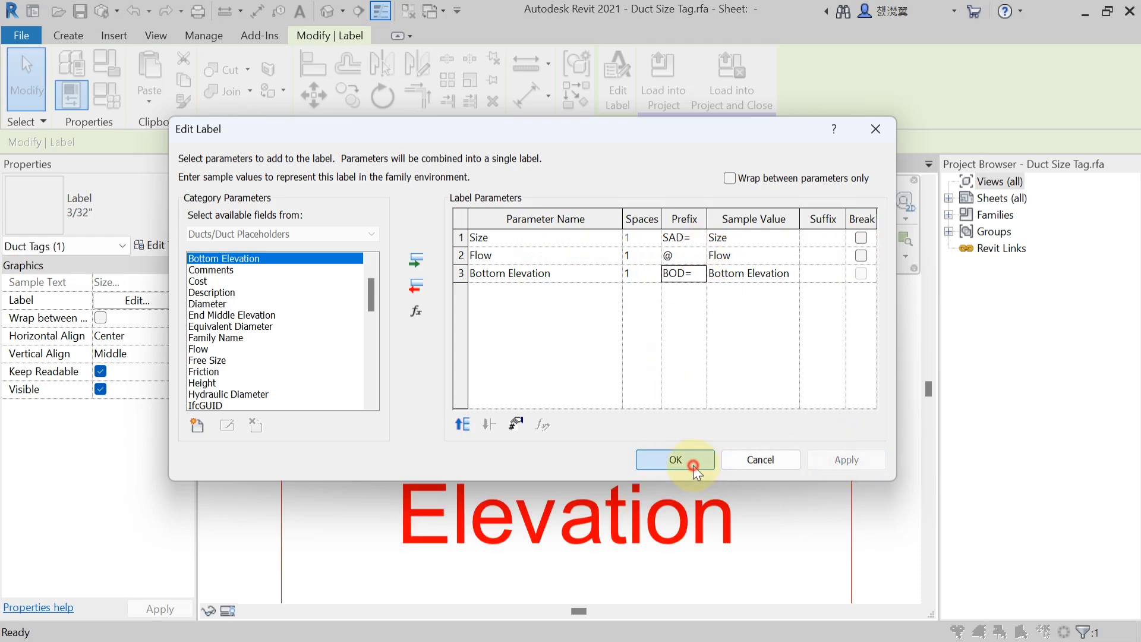
left_click(684, 461)
scroll(380, 401, "down", 3)
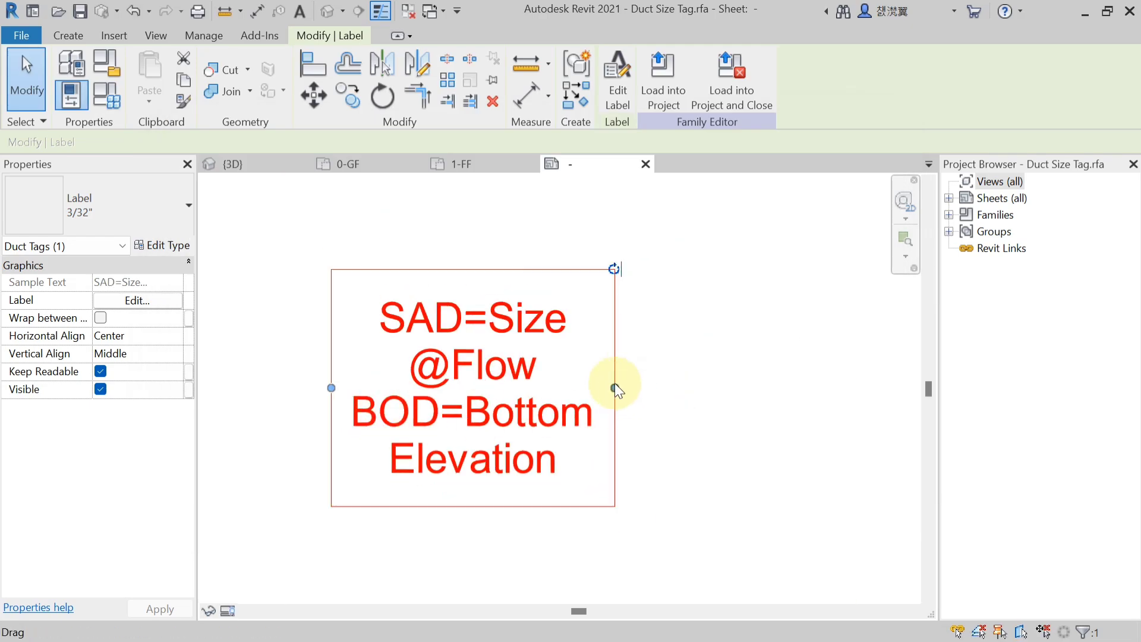
left_click_drag(614, 385, 848, 384)
scroll(618, 484, "down", 2)
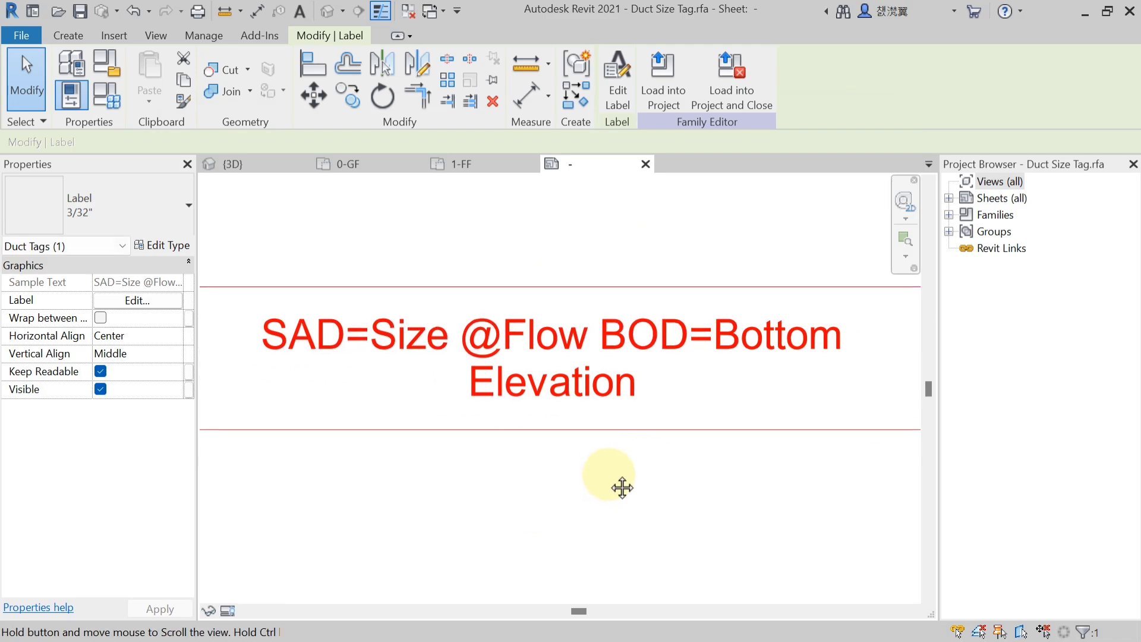
scroll(597, 474, "down", 1)
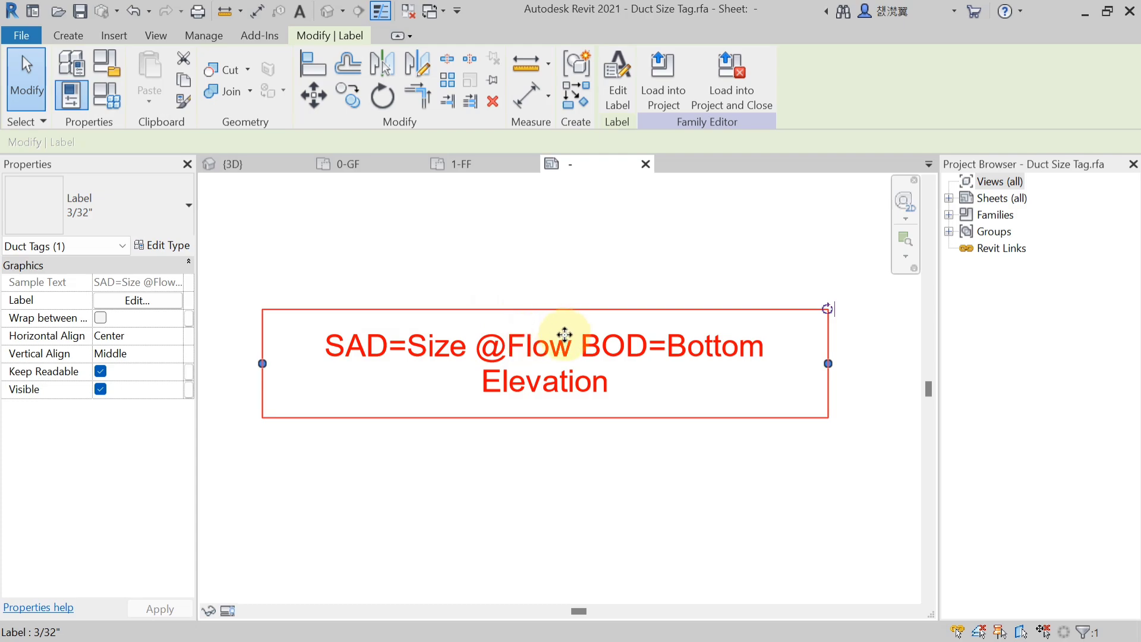
left_click_drag(828, 363, 895, 354)
middle_click_drag(654, 438, 626, 404)
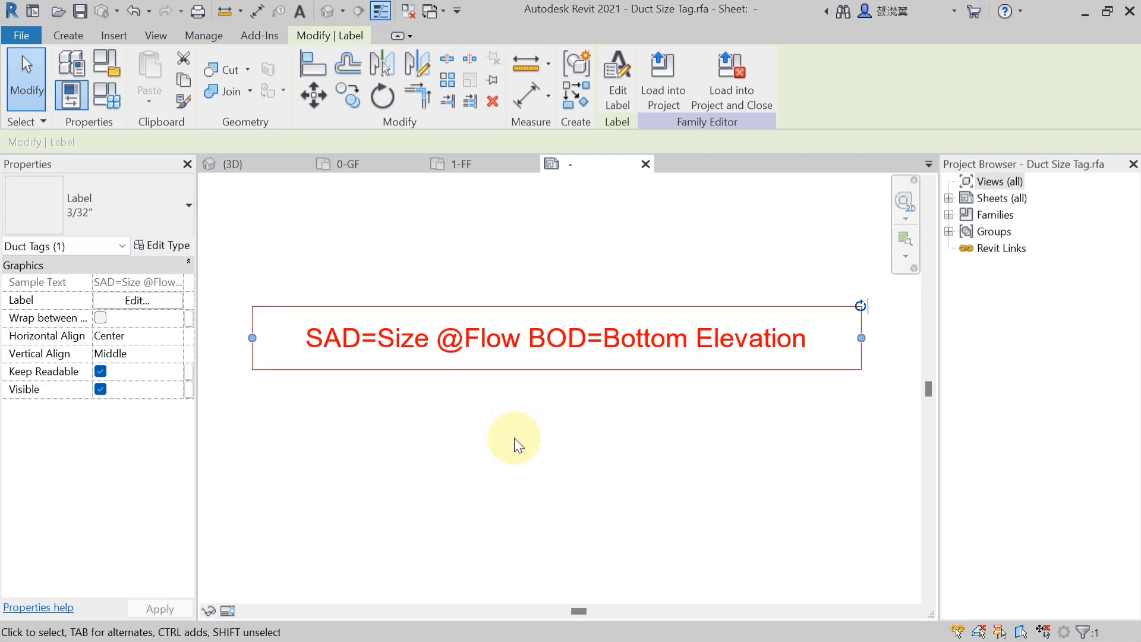
scroll(404, 383, "up", 3)
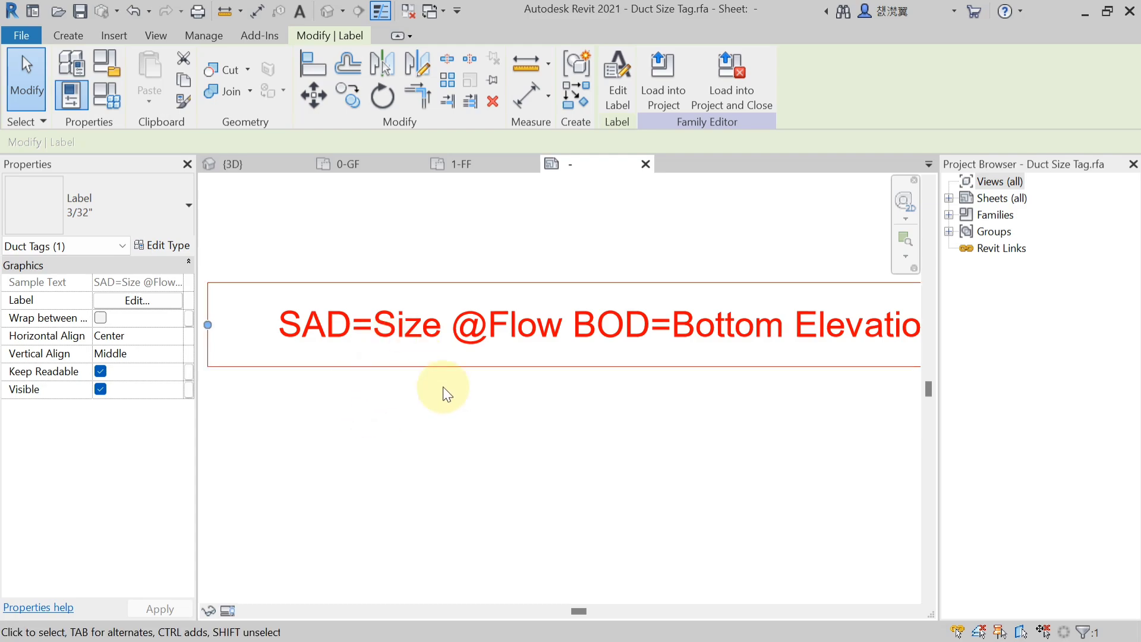
scroll(410, 456, "down", 2)
middle_click_drag(422, 456, 554, 331)
Tick Break after the Size and Flow rows to stack the label into three lines
left_click(615, 98)
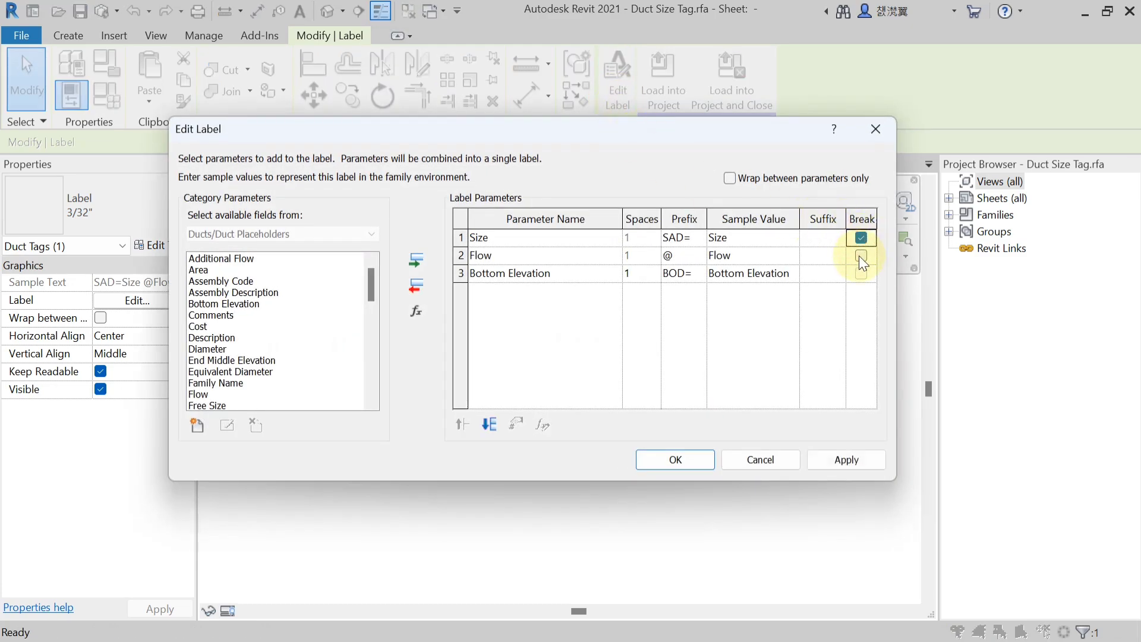
left_click(861, 256)
left_click(844, 463)
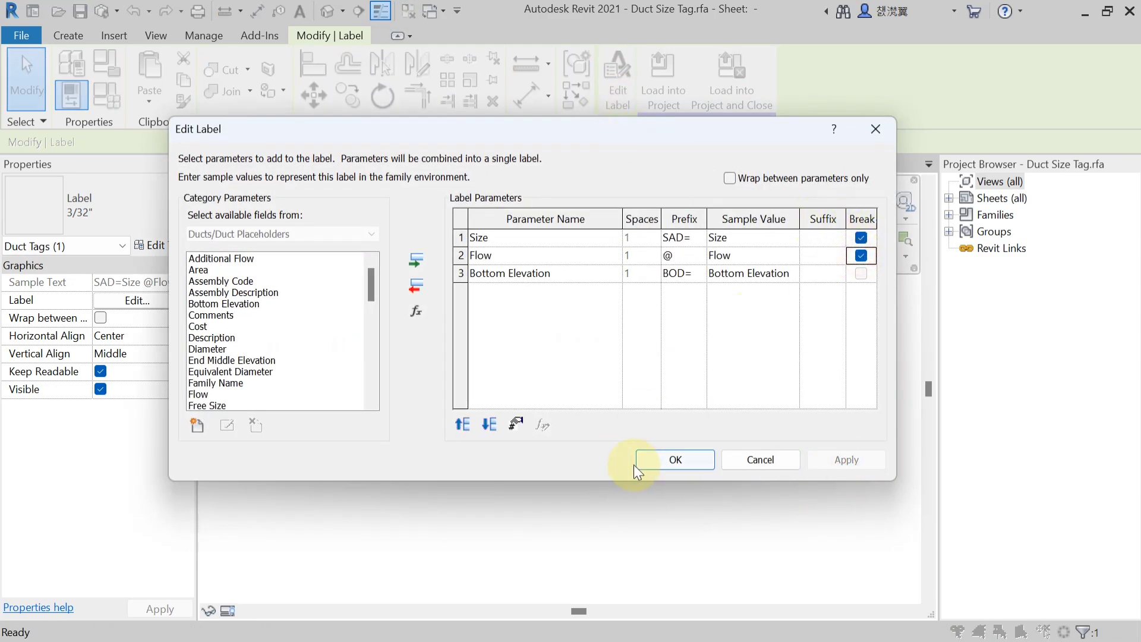
left_click(660, 460)
middle_click_drag(576, 467, 522, 471)
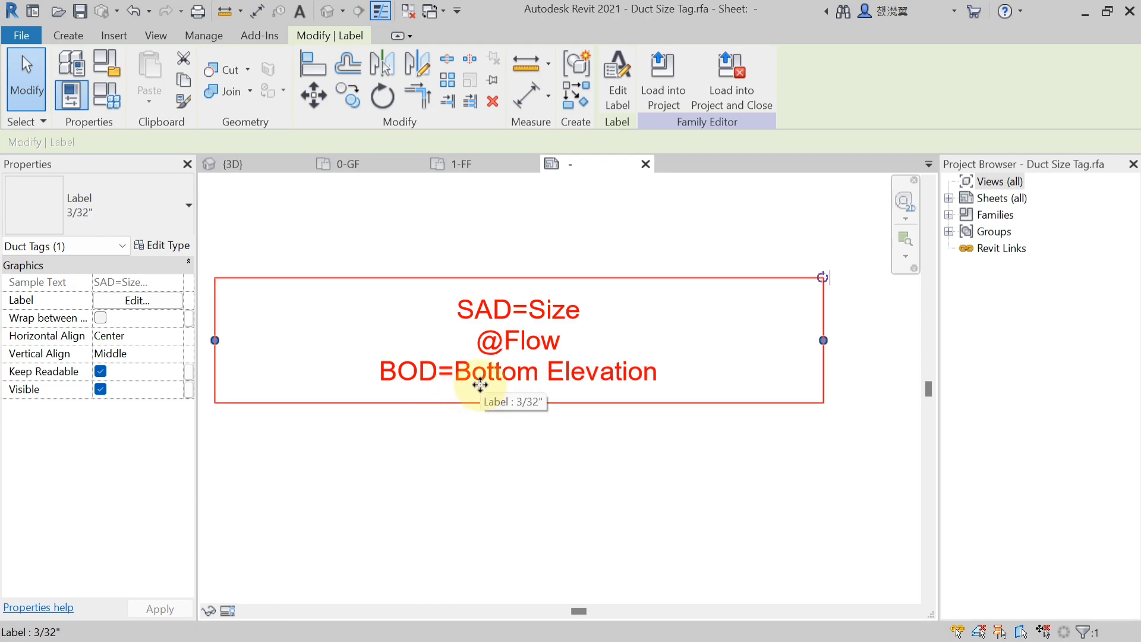
scroll(566, 356, "down", 1)
middle_click_drag(593, 431, 609, 426)
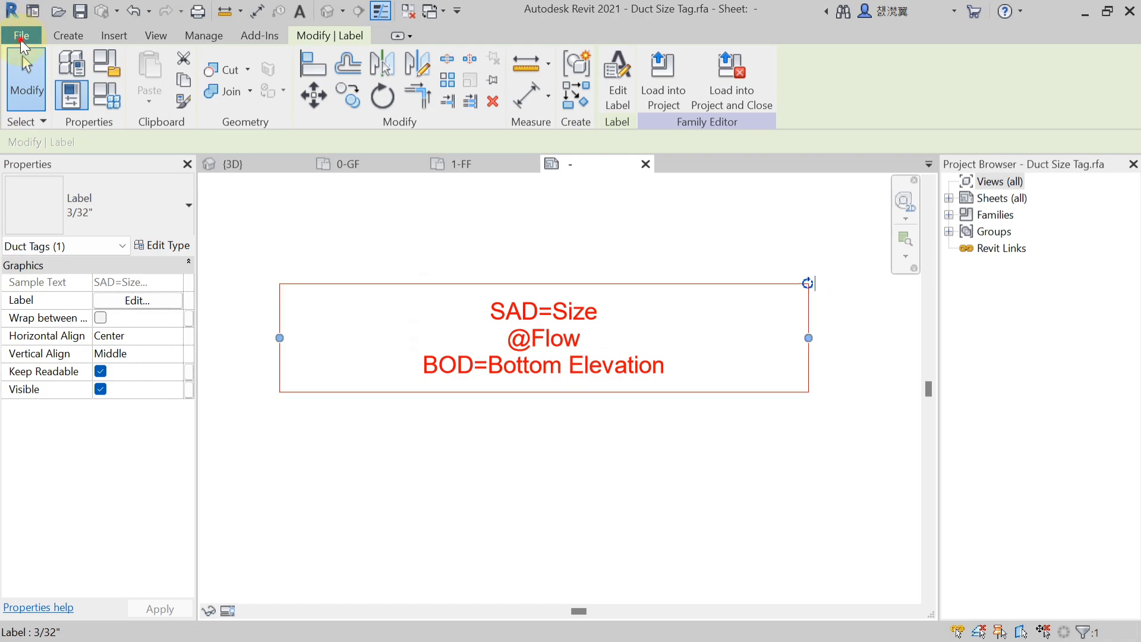
Save the family to the Desktop as Duct Size Tag.rfa
left_click(20, 39)
mouse_move(78, 270)
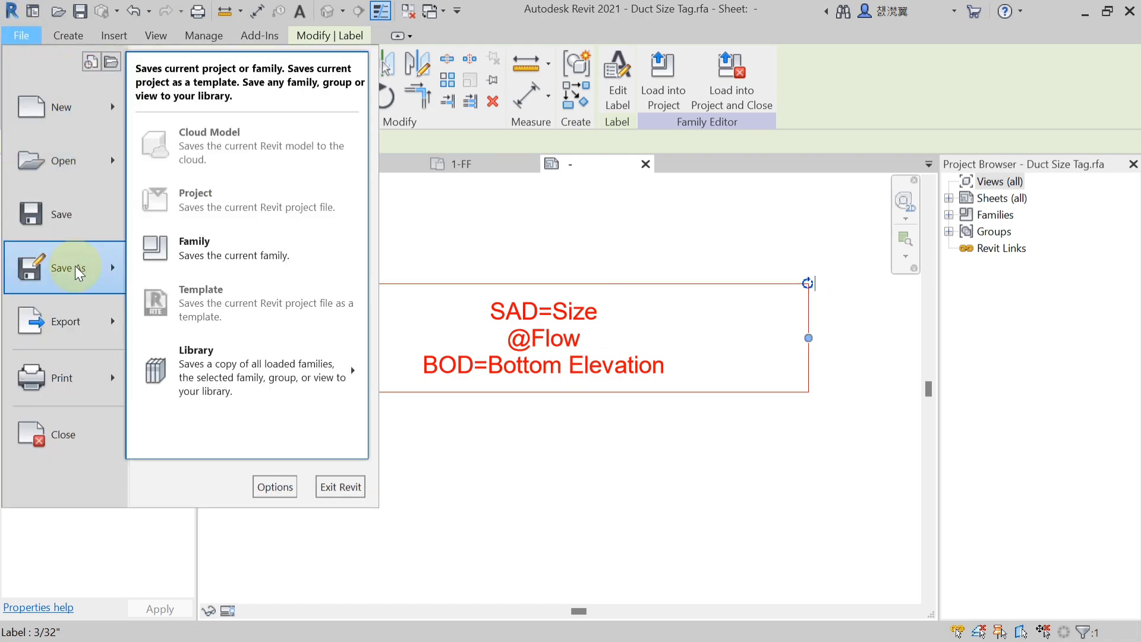
left_click(223, 243)
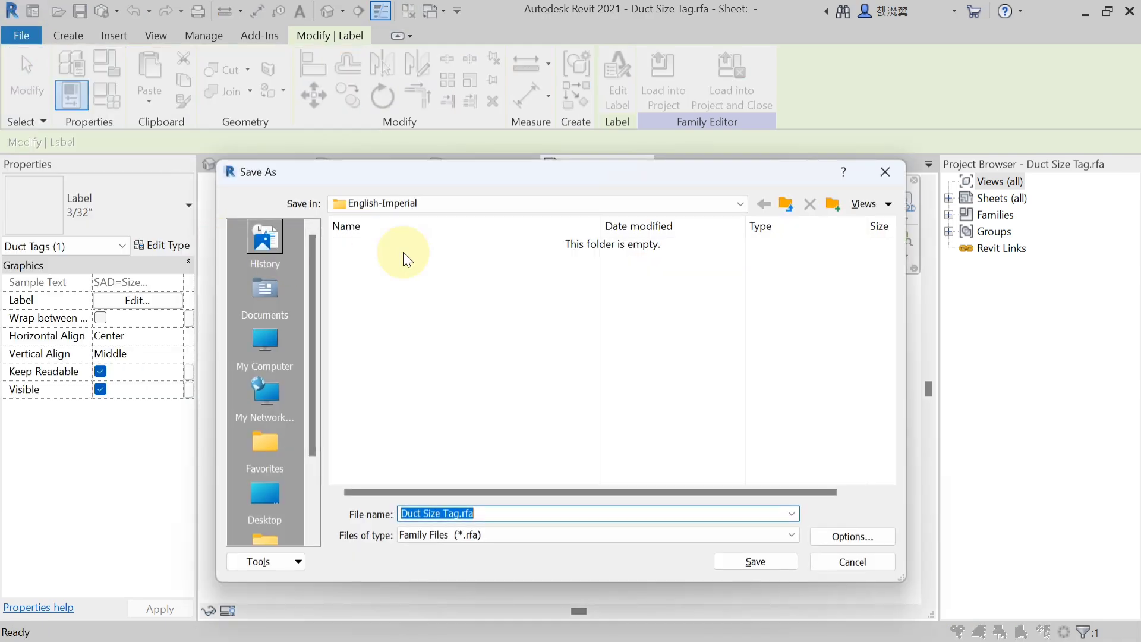
scroll(265, 356, "down", 2)
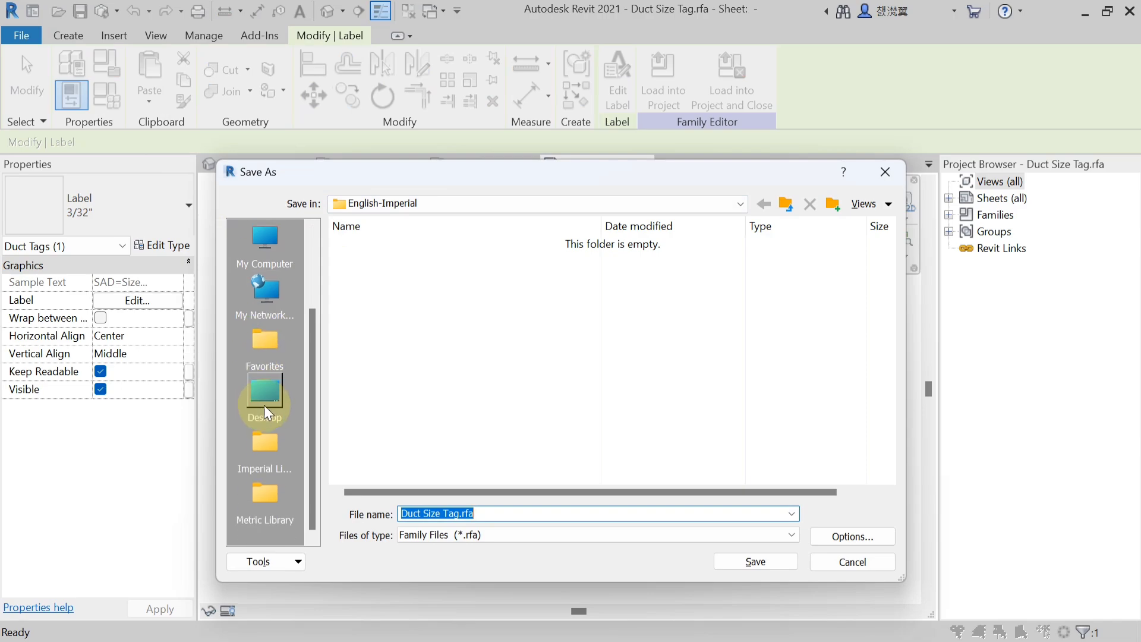
left_click(265, 409)
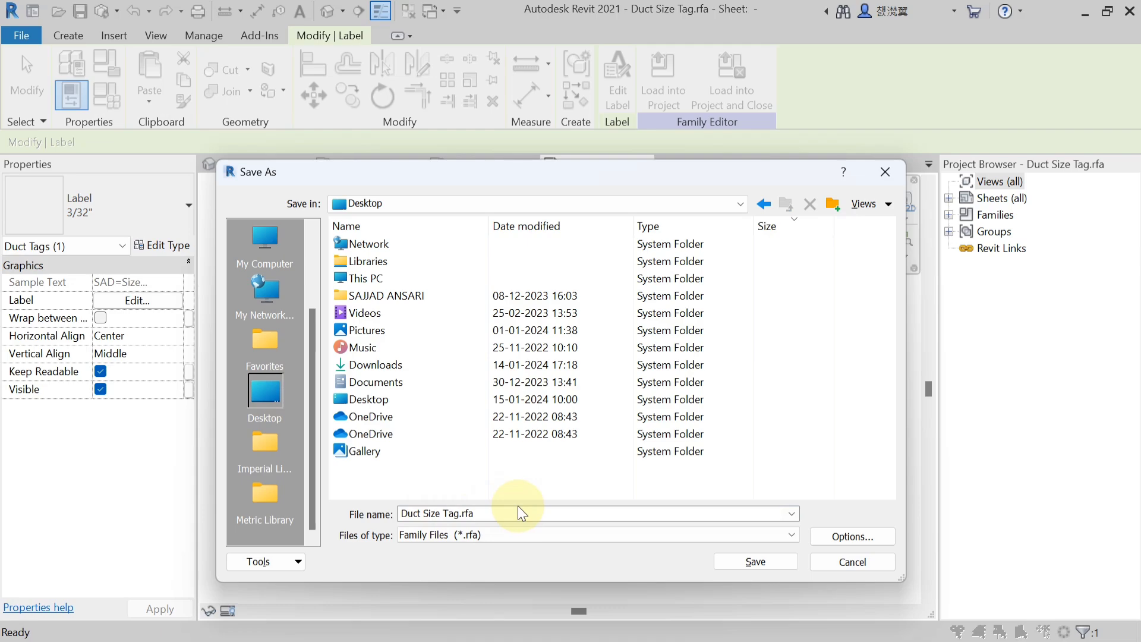
left_click(746, 568)
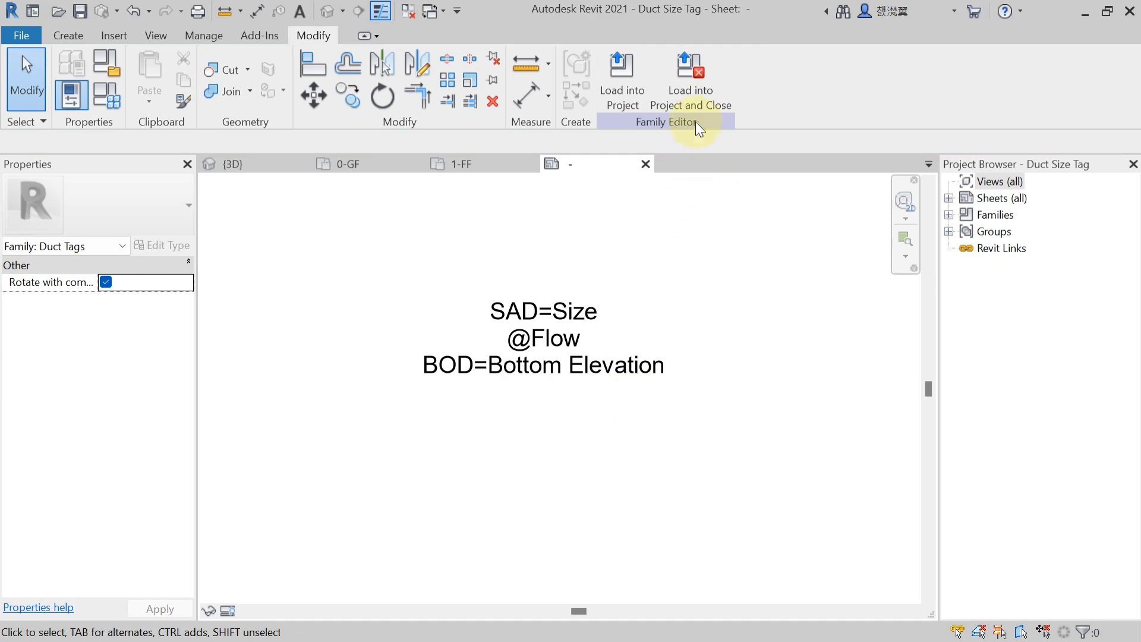
Load the tag into the project, overwriting the existing Duct Size Tag version
left_click(691, 107)
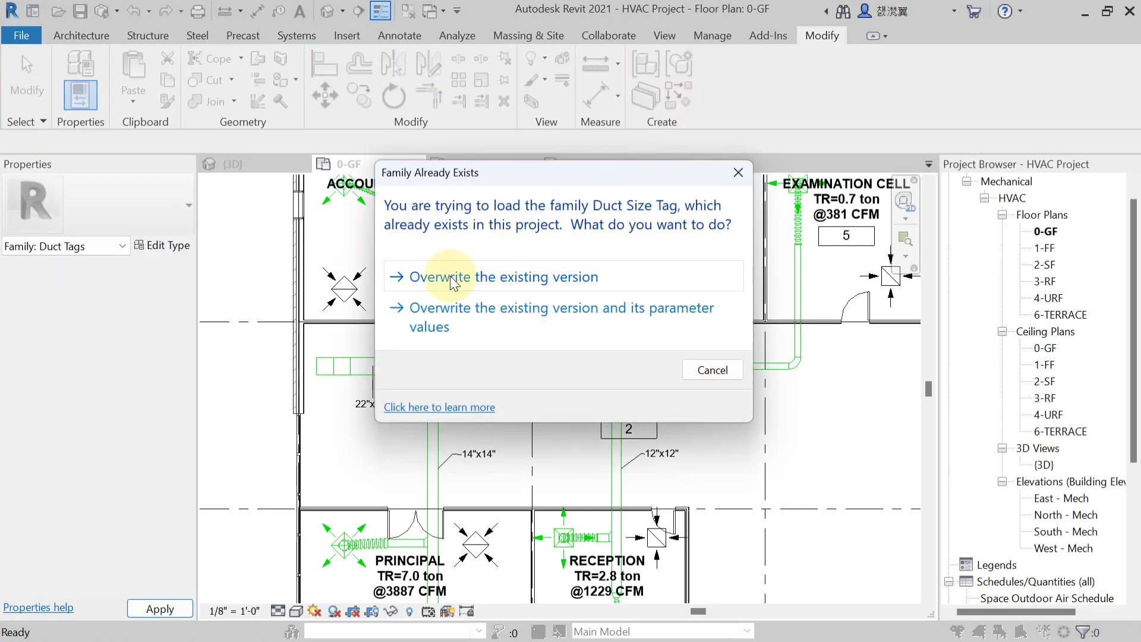
left_click(440, 282)
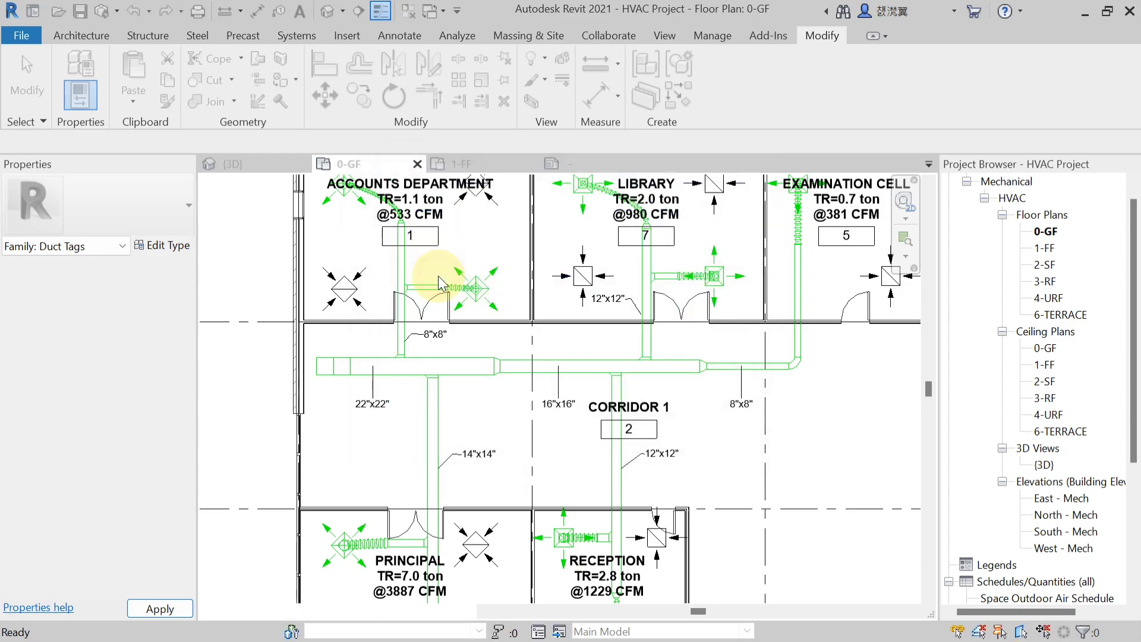
scroll(389, 460, "up", 3)
left_click(386, 464)
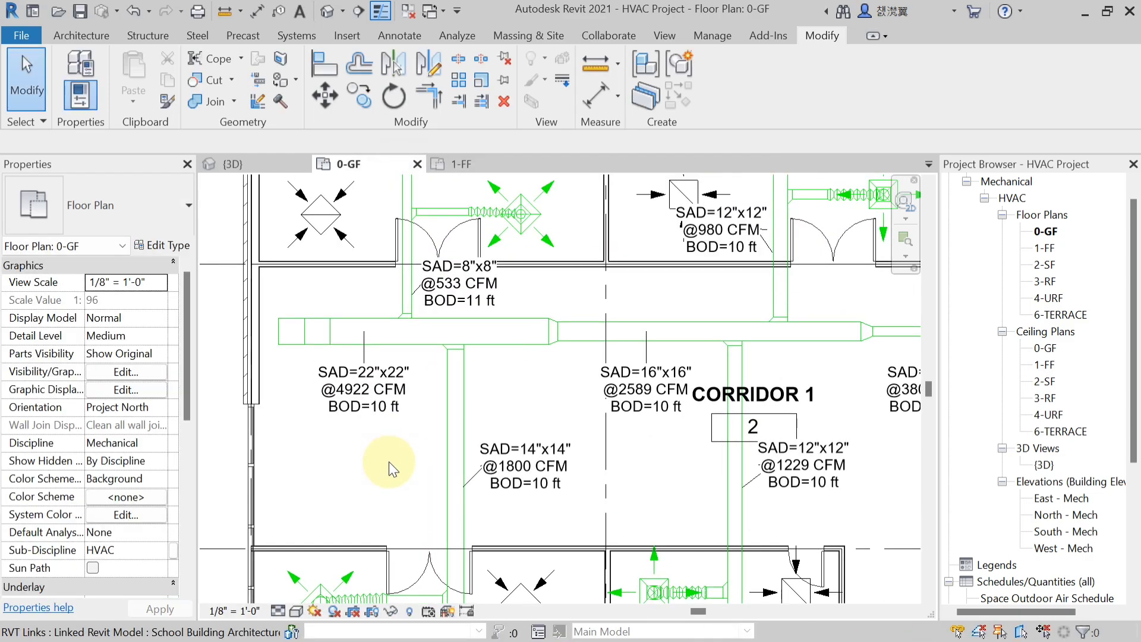
scroll(357, 439, "up", 4)
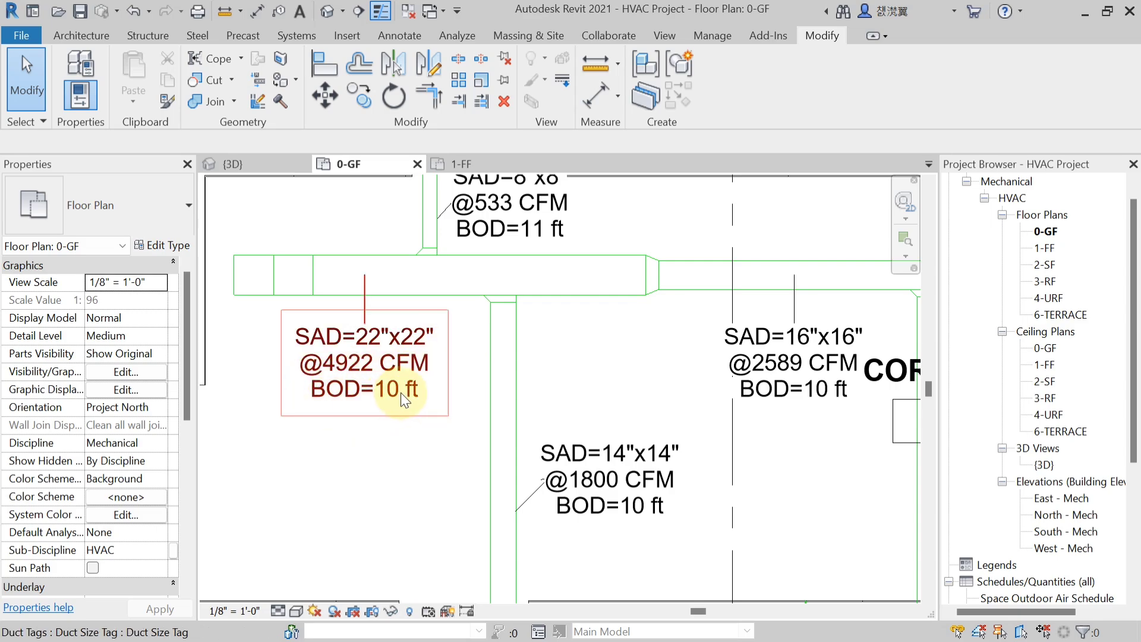
scroll(401, 392, "down", 2)
scroll(408, 394, "down", 2)
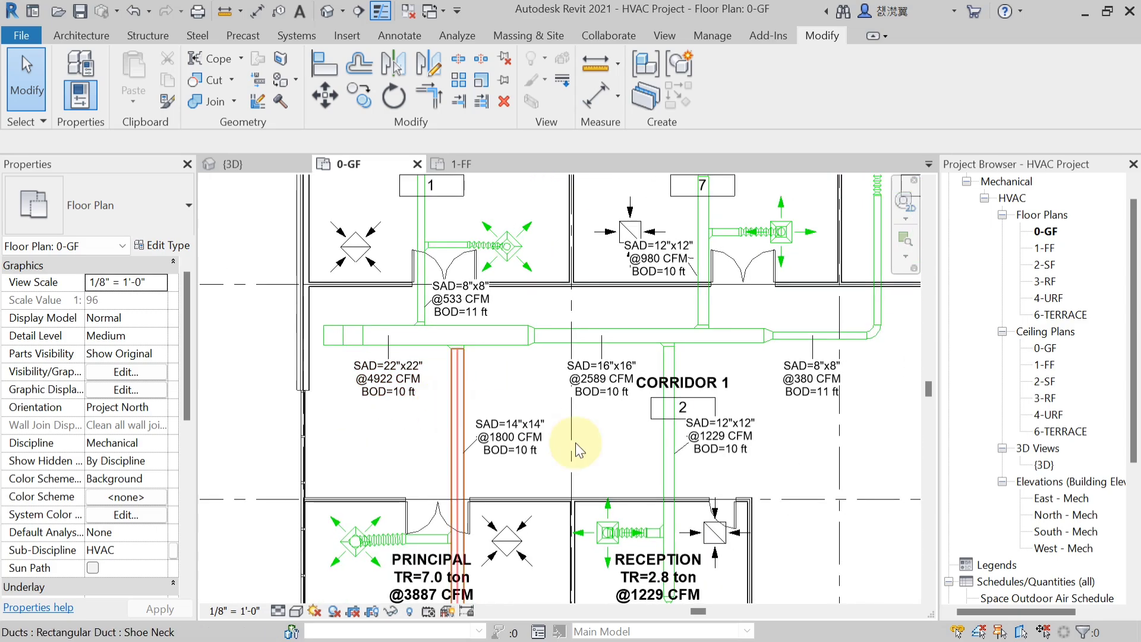
middle_click_drag(487, 439, 671, 522)
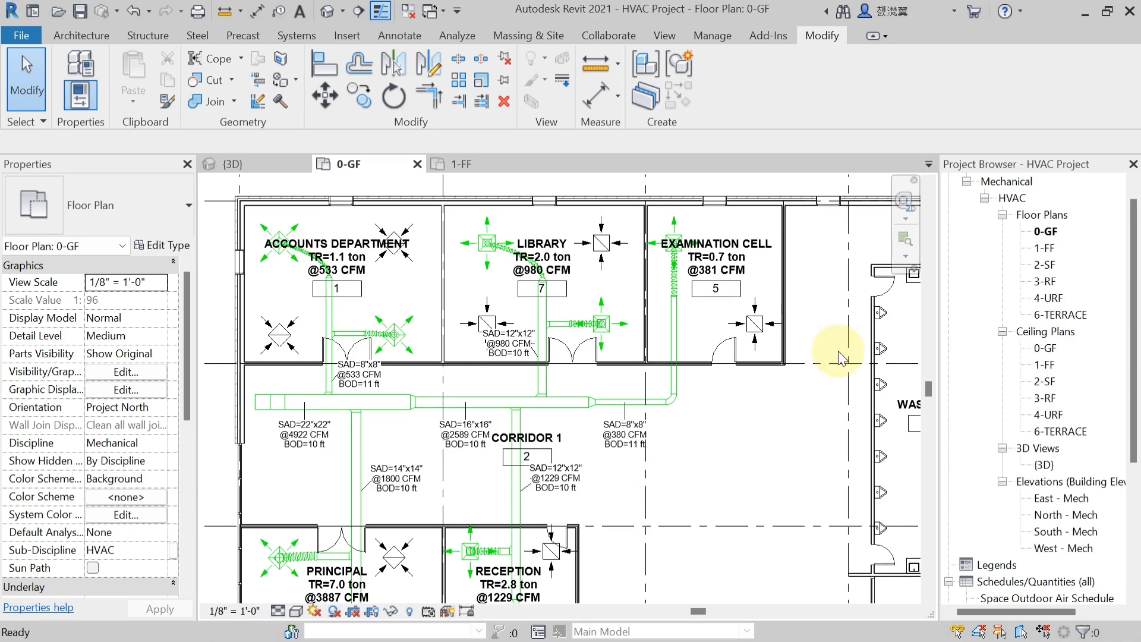
scroll(602, 380, "down", 2)
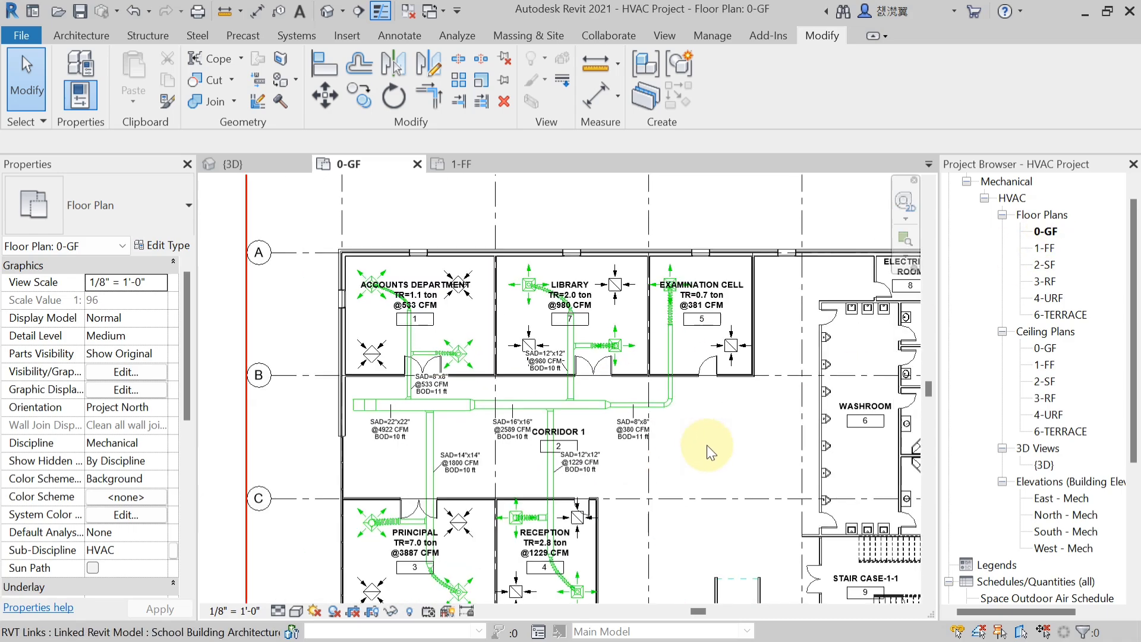
middle_click_drag(707, 448, 562, 441)
scroll(547, 410, "down", 1)
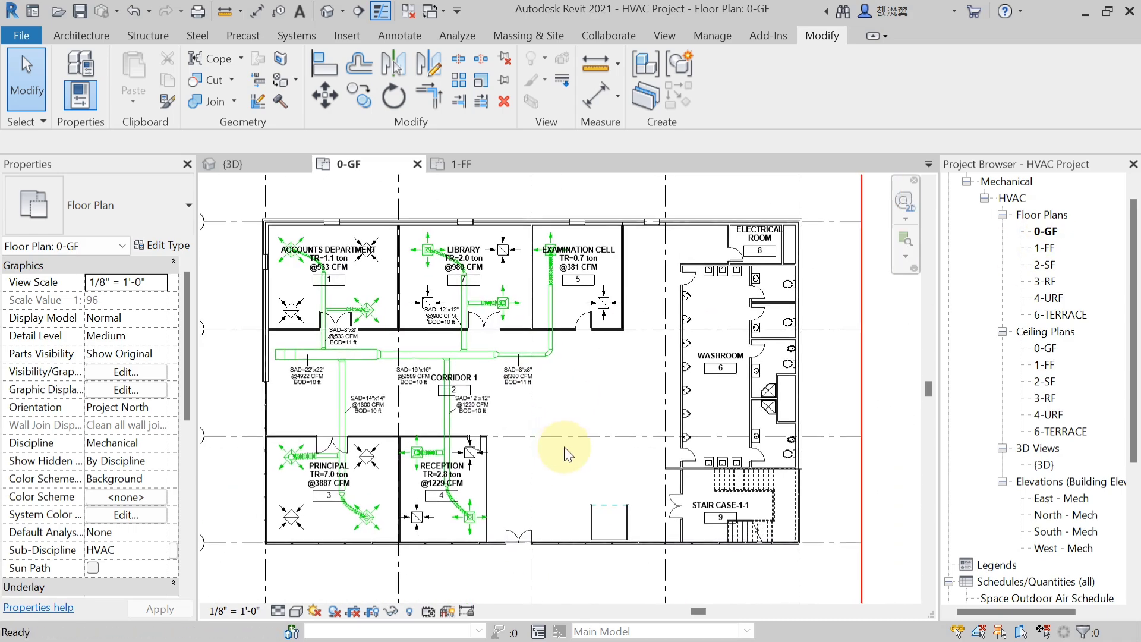